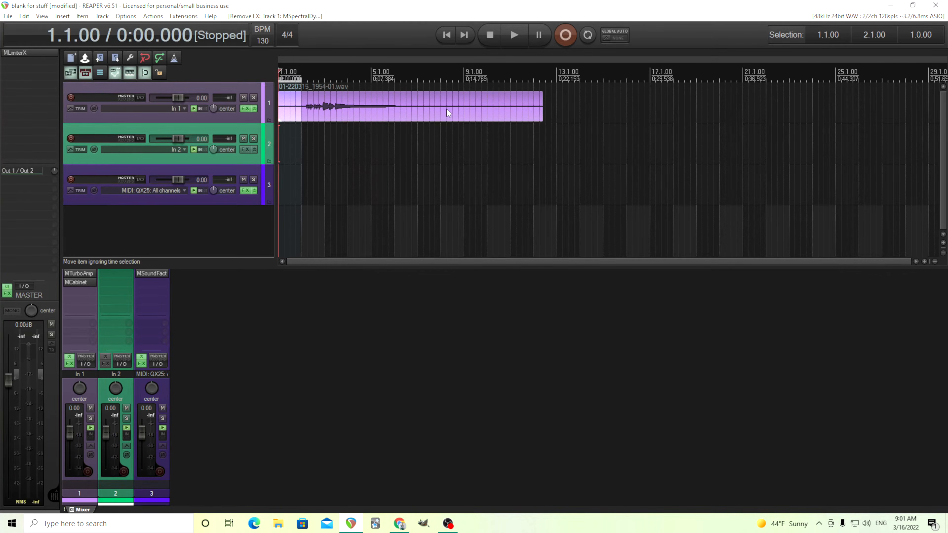
# - Play back the recording on track 1 to hear its noise before any treatment
pyautogui.click(515, 37)
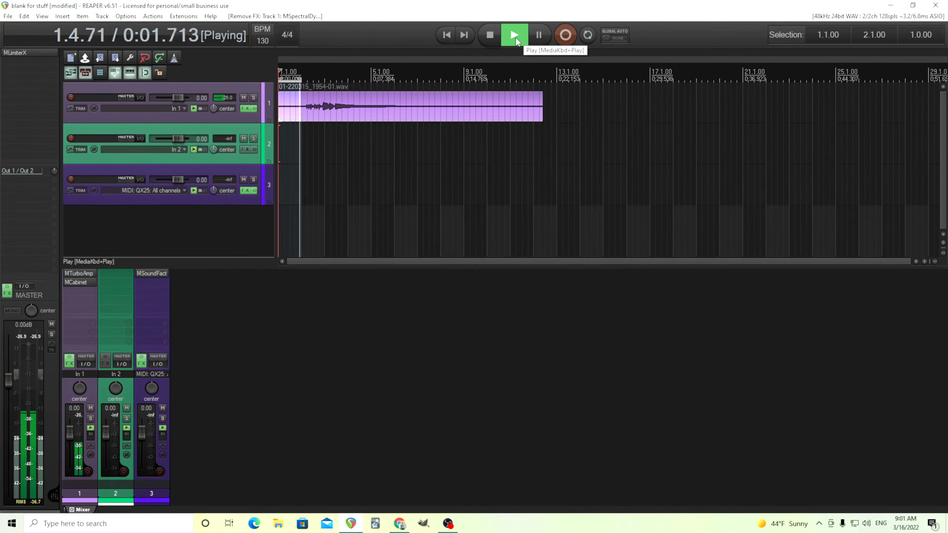
pyautogui.click(489, 38)
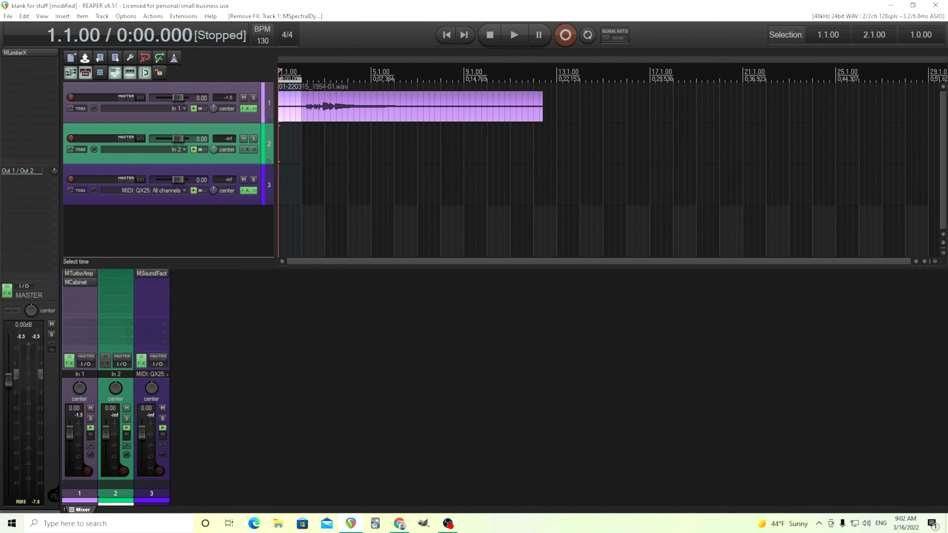
# - Add MSpectralDynamics from the Compressors group to track 1 and move it ahead of MTurboAmp in the effects chain
pyautogui.rightClick(85, 291)
pyautogui.moveTo(114, 309)
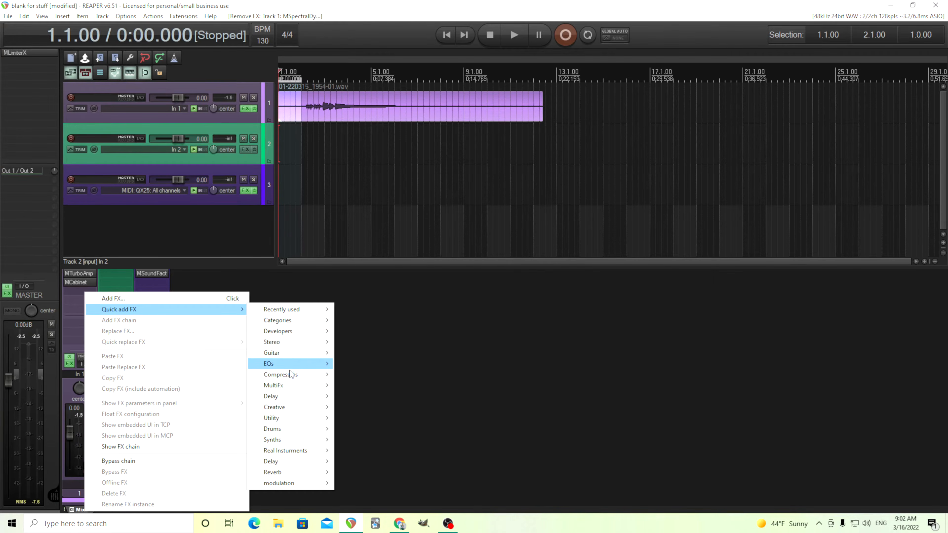
pyautogui.moveTo(284, 375)
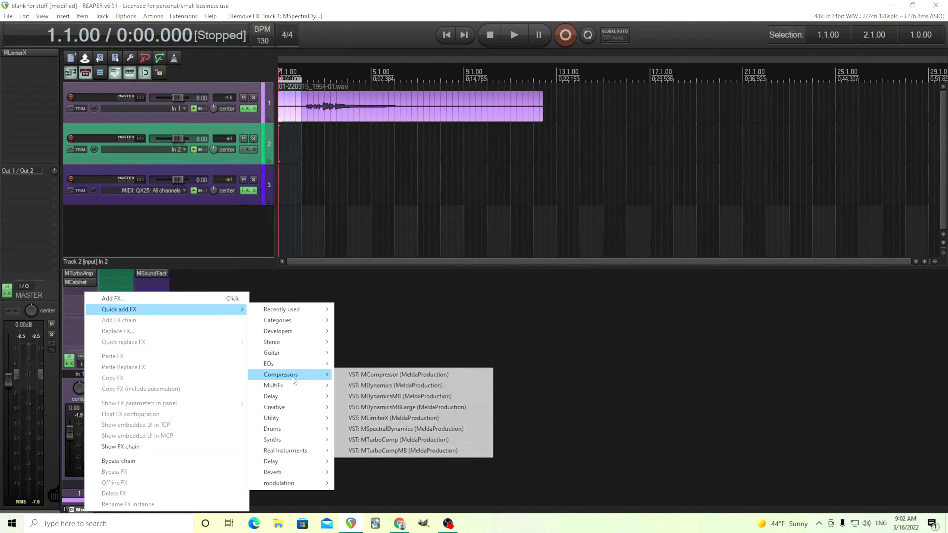
pyautogui.click(422, 430)
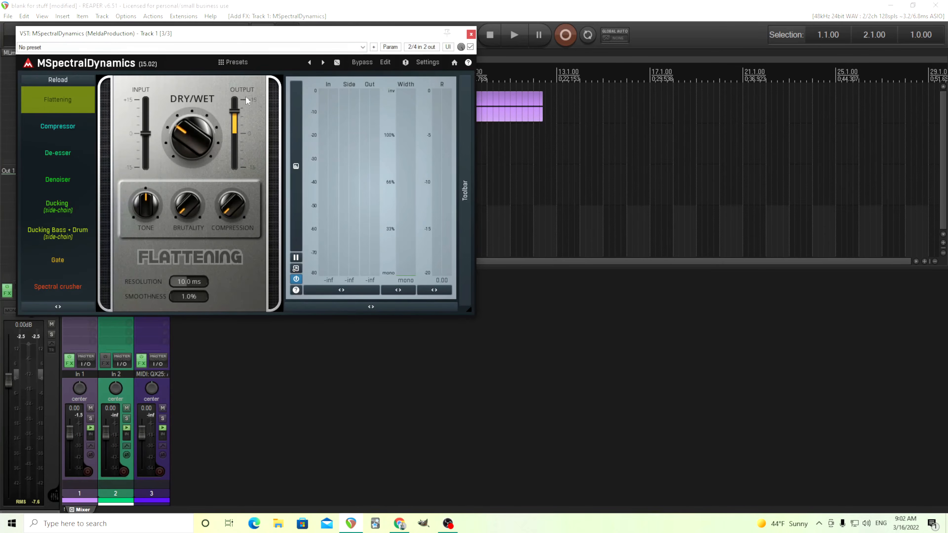
pyautogui.moveTo(223, 39); pyautogui.dragTo(457, 156)
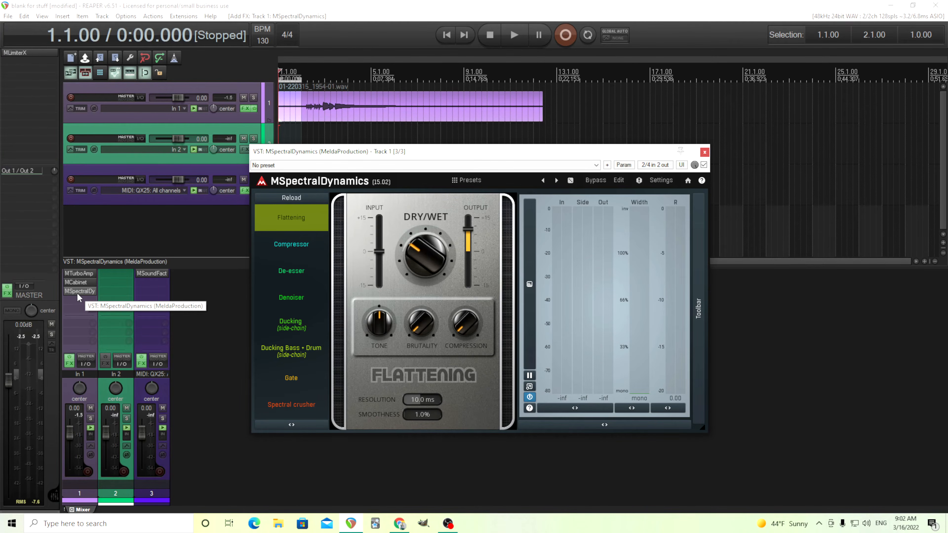
pyautogui.moveTo(77, 295); pyautogui.dragTo(79, 271)
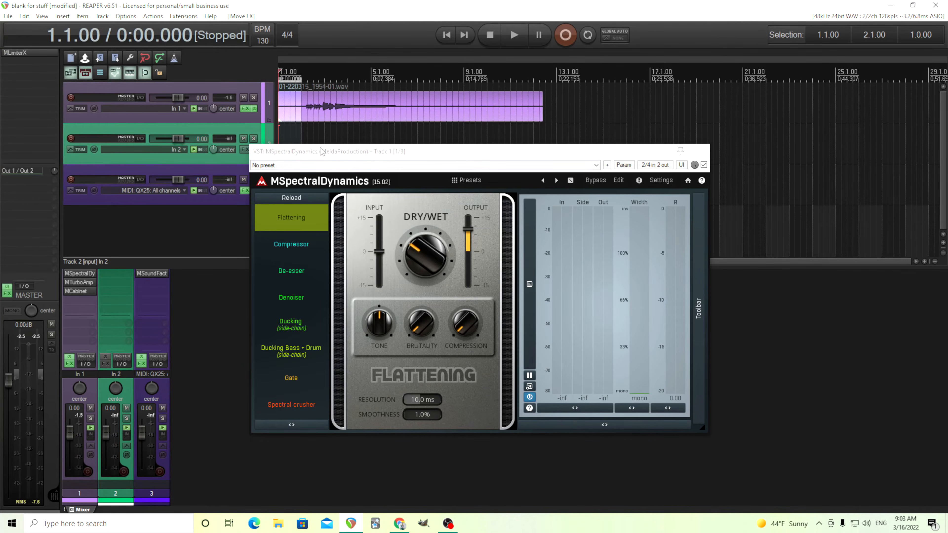
# - Switch MSpectralDynamics to the Denoiser device and turn on repeat for the selected first bar
pyautogui.moveTo(323, 151); pyautogui.dragTo(360, 164)
pyautogui.click(332, 318)
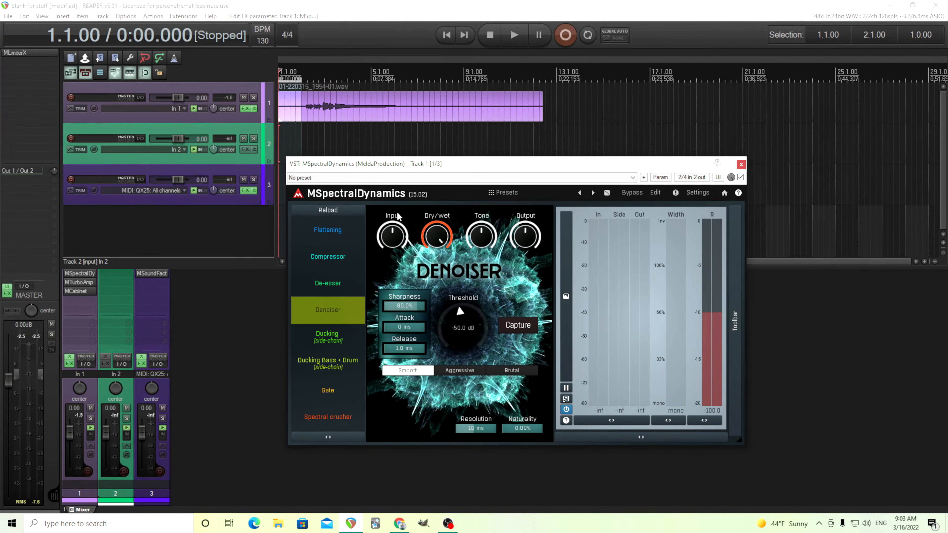
pyautogui.click(589, 36)
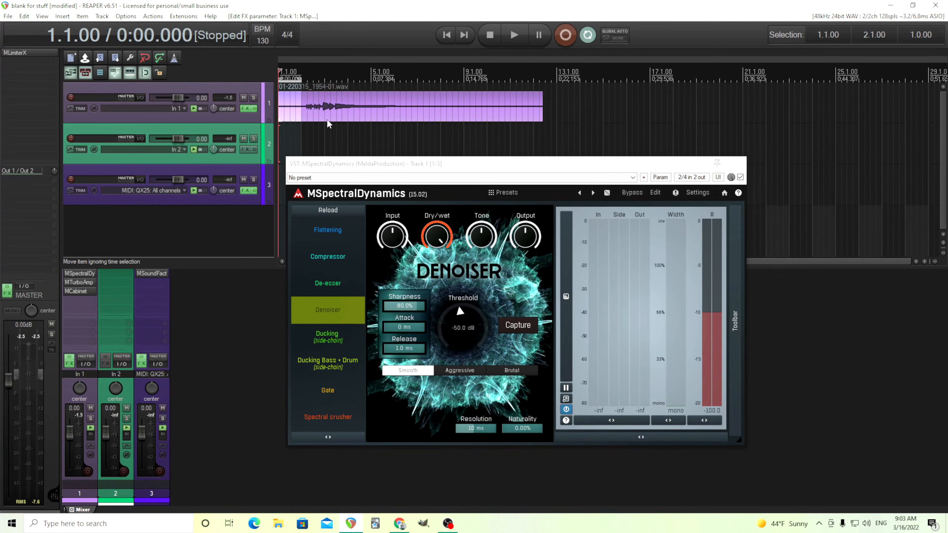
# - Listen to the noise-only section with MSpectralDynamics bypassed, and reactivate the plug-in
pyautogui.click(635, 197)
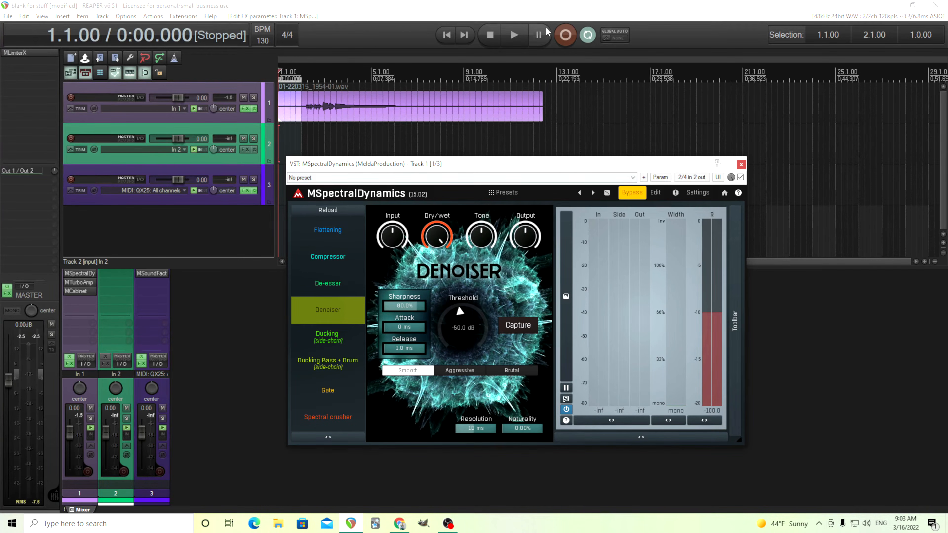
pyautogui.click(510, 39)
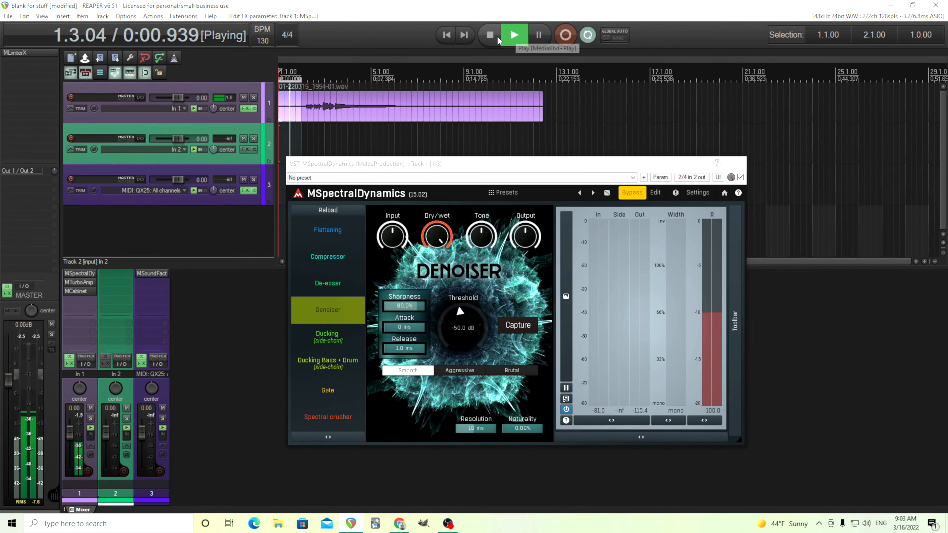
pyautogui.click(496, 40)
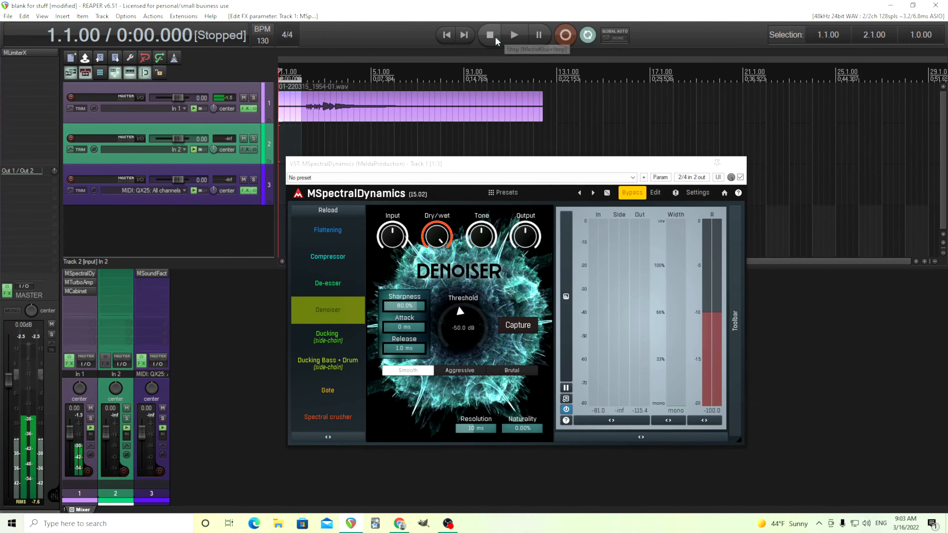
pyautogui.click(637, 196)
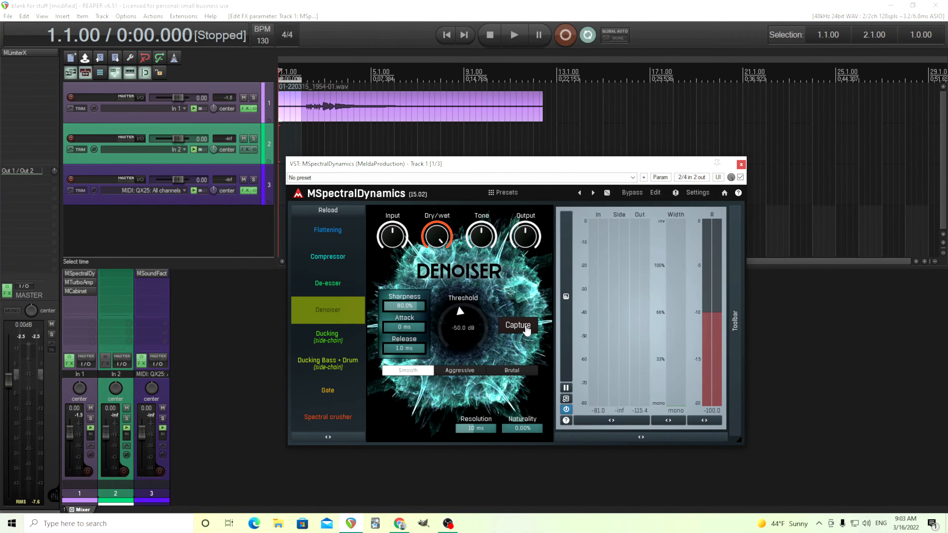
# - Capture the noise profile in the Denoiser while the noise-only first bar plays, and stop playback
pyautogui.click(518, 326)
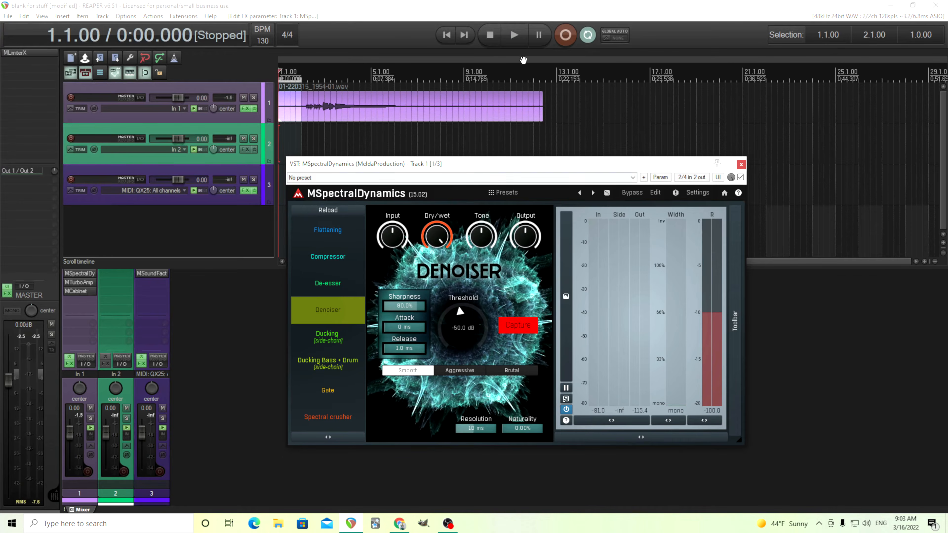
pyautogui.click(512, 42)
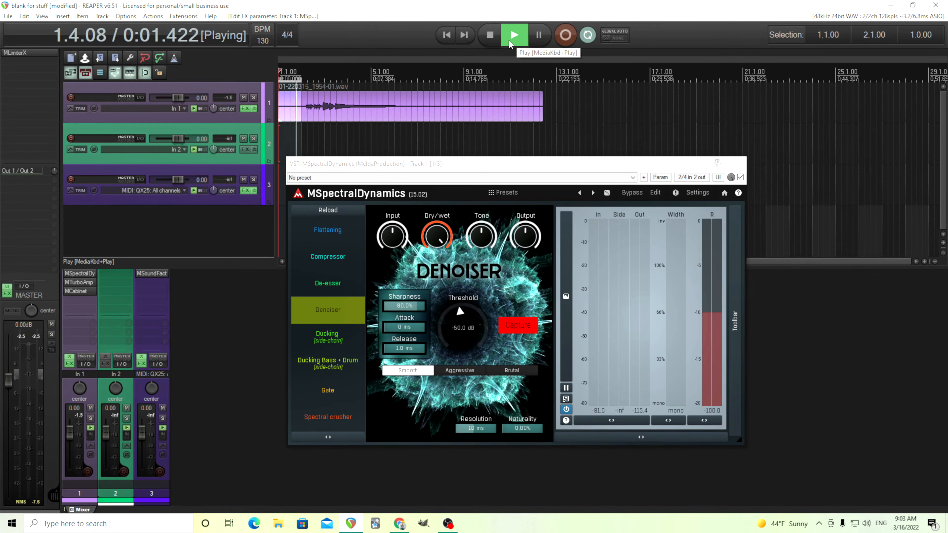
pyautogui.click(521, 331)
pyautogui.click(499, 43)
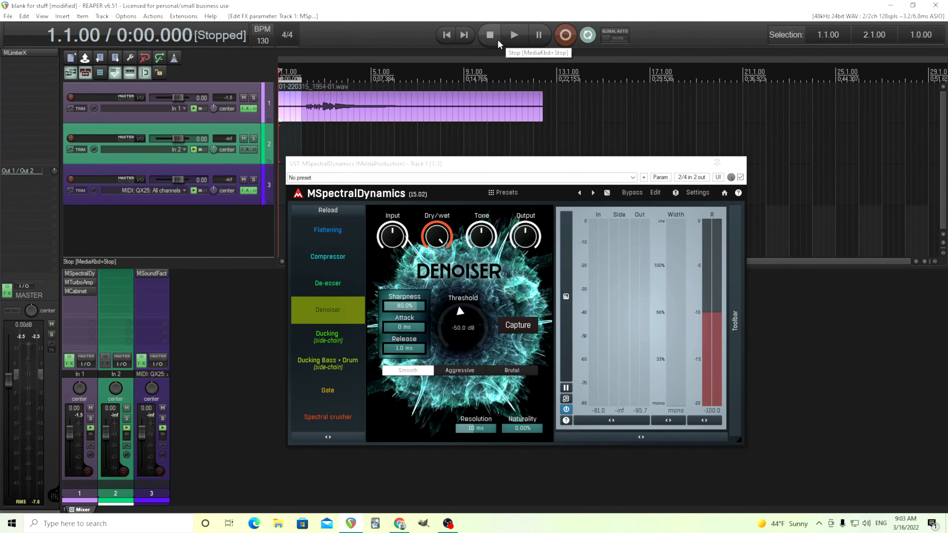
# - Turn off repeat and play back the recording to hear the Denoiser's effect
pyautogui.click(590, 39)
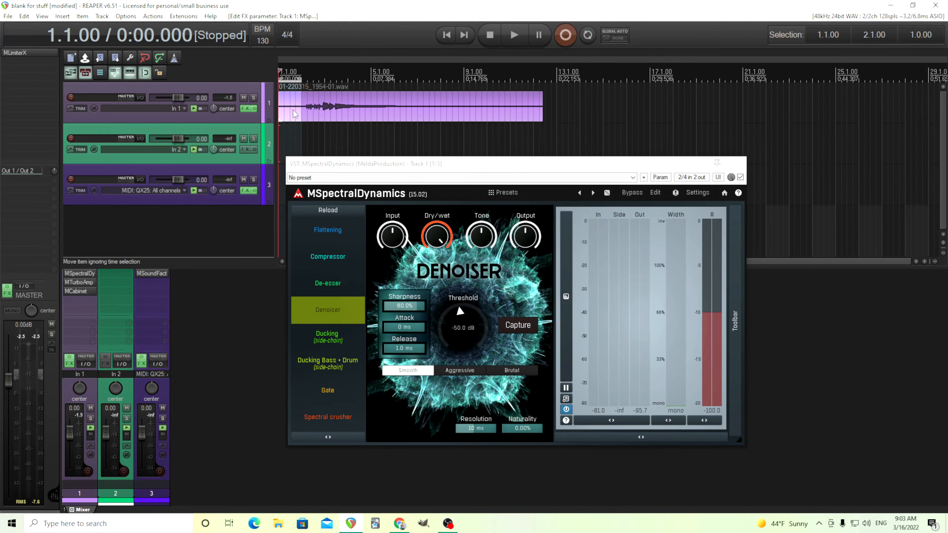
pyautogui.click(515, 35)
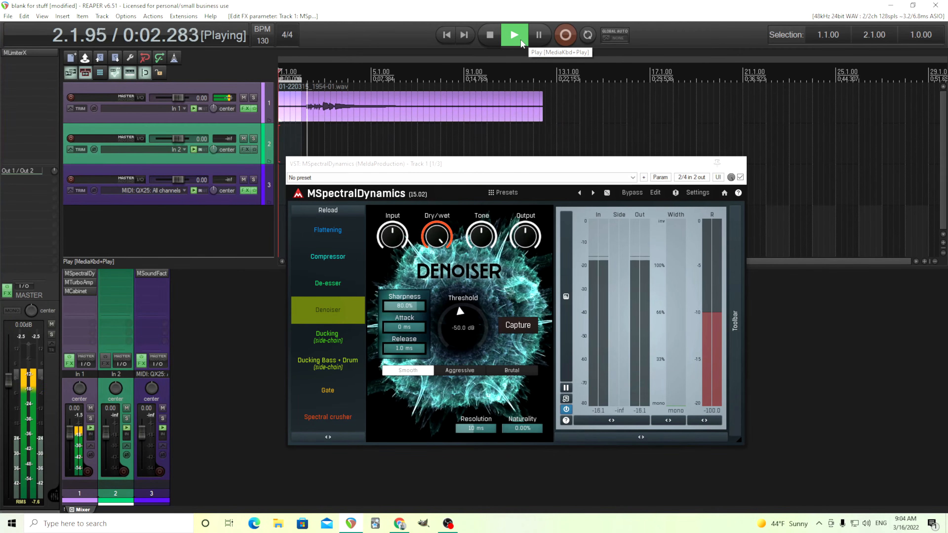
pyautogui.click(491, 36)
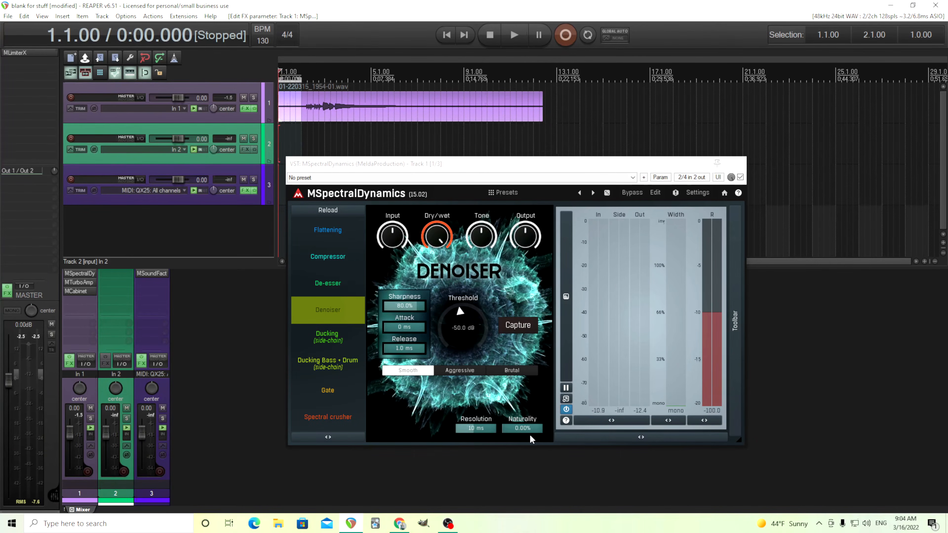
# - Load the Default preset in MSpectralDynamics and enable the Gate instead of Processor 1
pyautogui.click(511, 193)
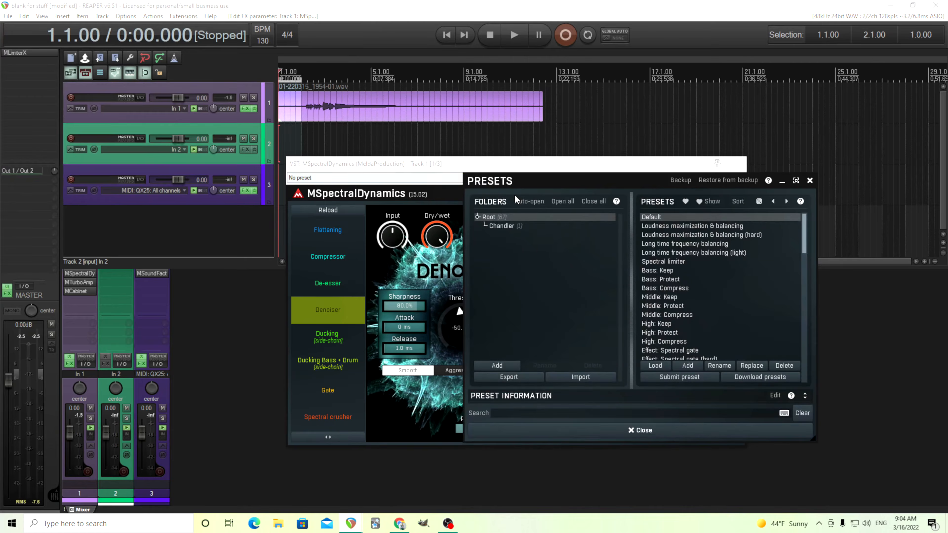
pyautogui.click(655, 219)
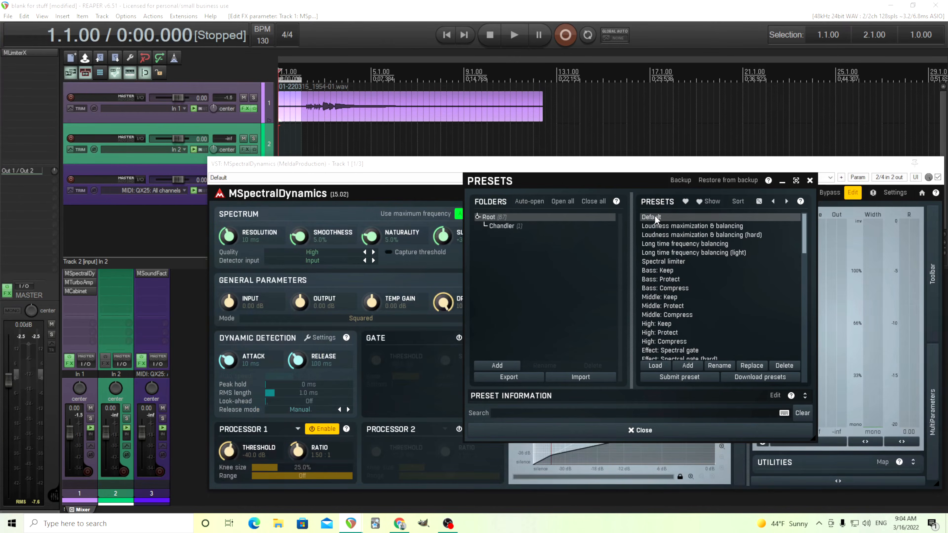
pyautogui.click(638, 430)
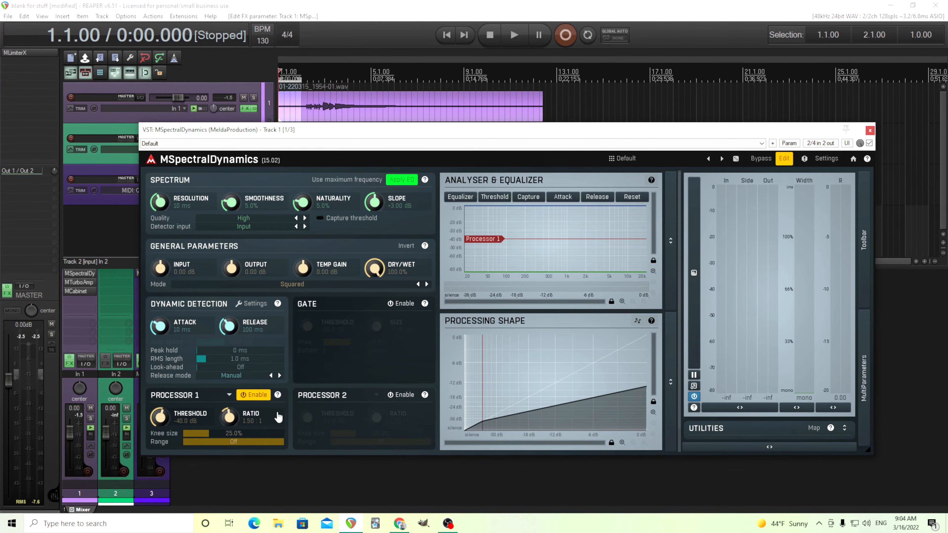
pyautogui.click(261, 397)
pyautogui.click(401, 304)
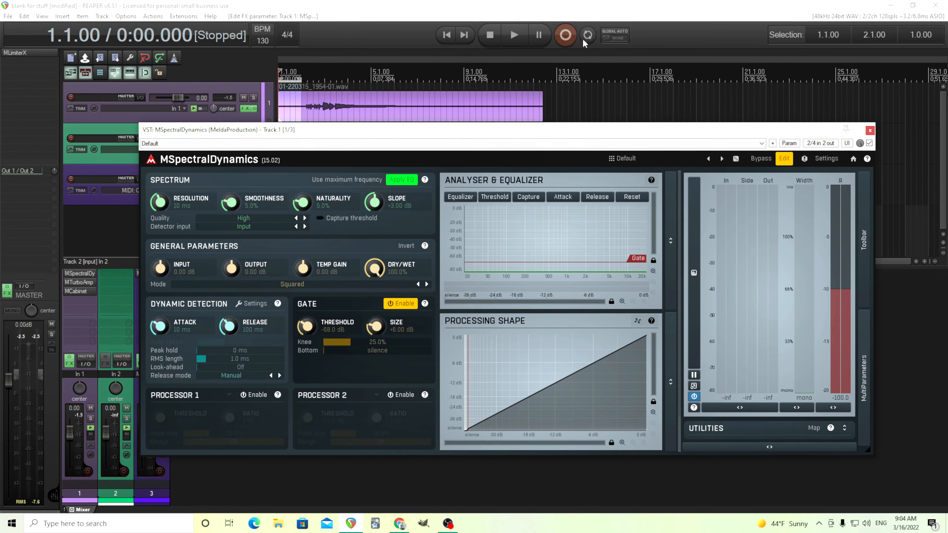
# - Capture the noise threshold in the Analyser & Equalizer while looping the noise-only first bar, and stop playback
pyautogui.click(589, 35)
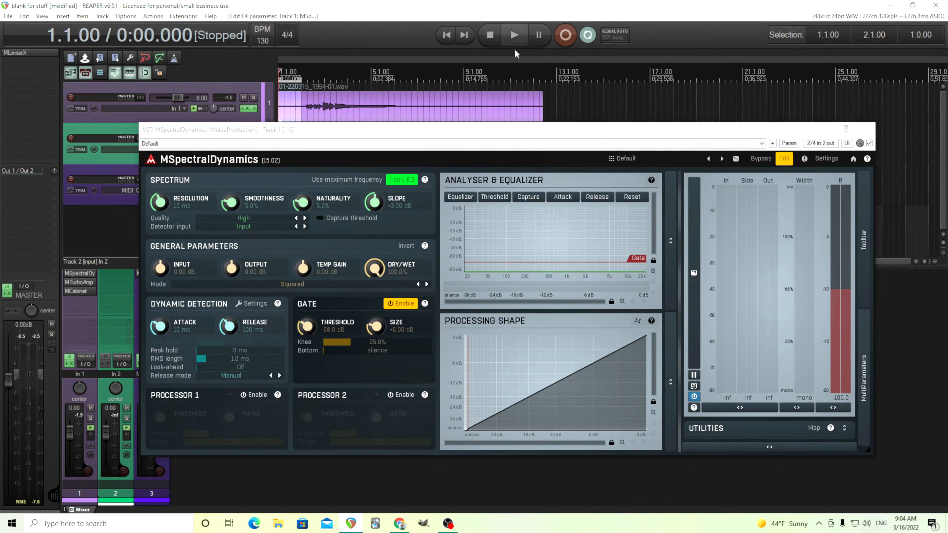
pyautogui.click(514, 38)
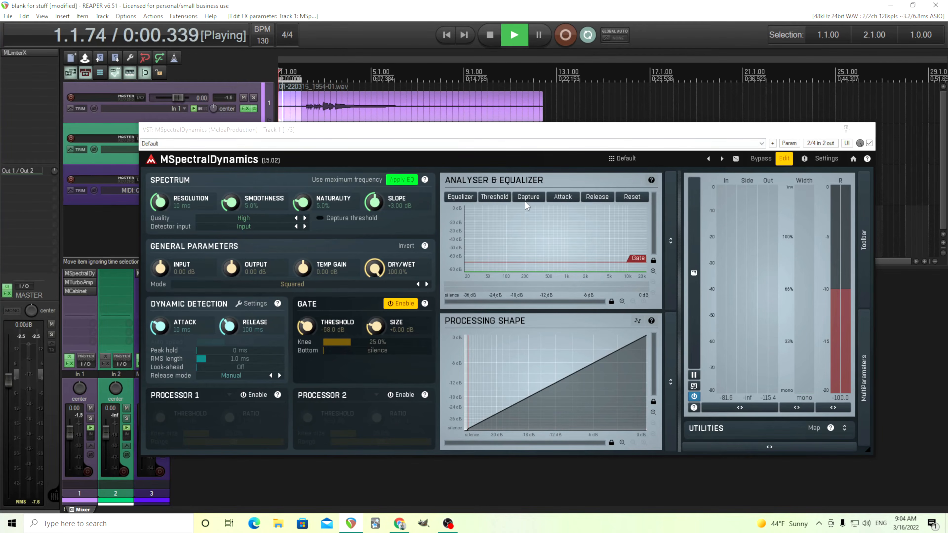
pyautogui.click(525, 197)
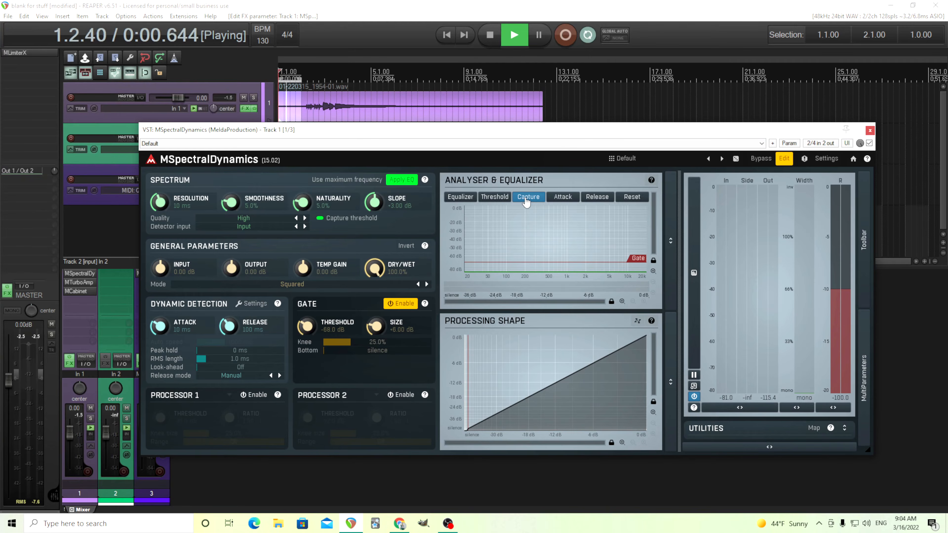
pyautogui.click(527, 202)
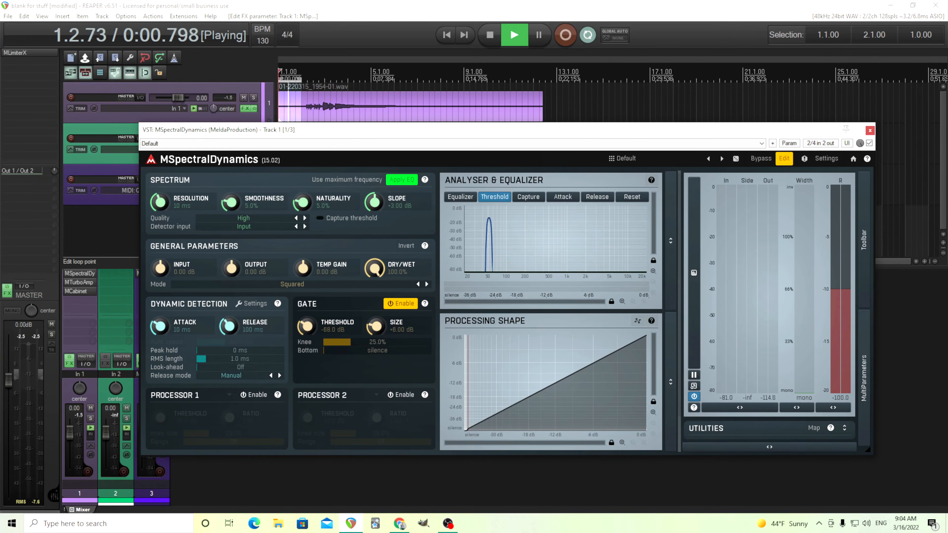
pyautogui.click(491, 38)
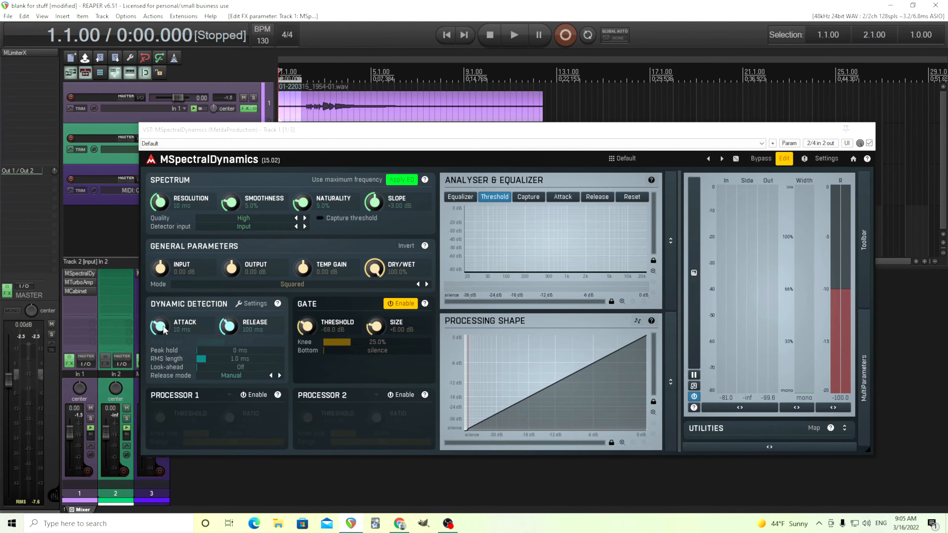
# - Set the attack to 2.2 ms and release to 53 ms, and audition the recording while slightly lowering the gate threshold
pyautogui.moveTo(163, 325); pyautogui.dragTo(163, 344)
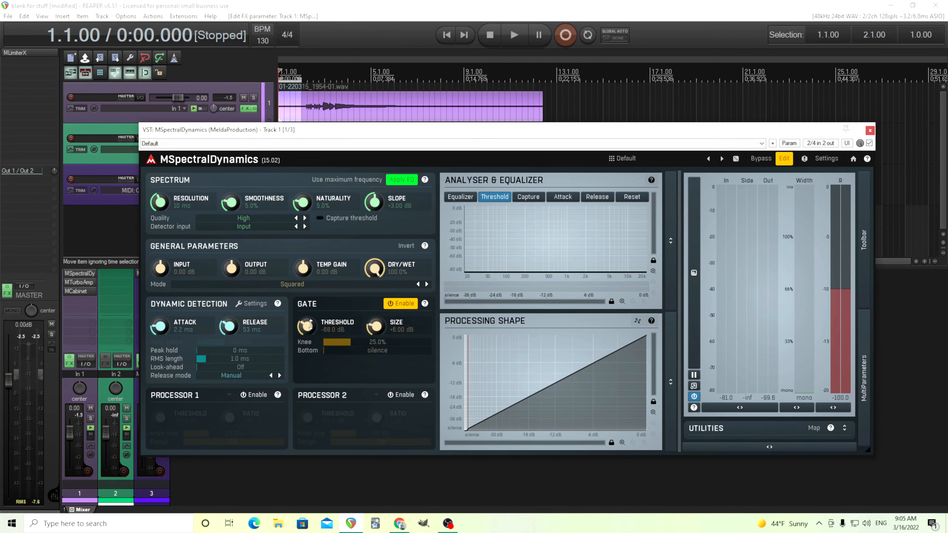
pyautogui.click(517, 41)
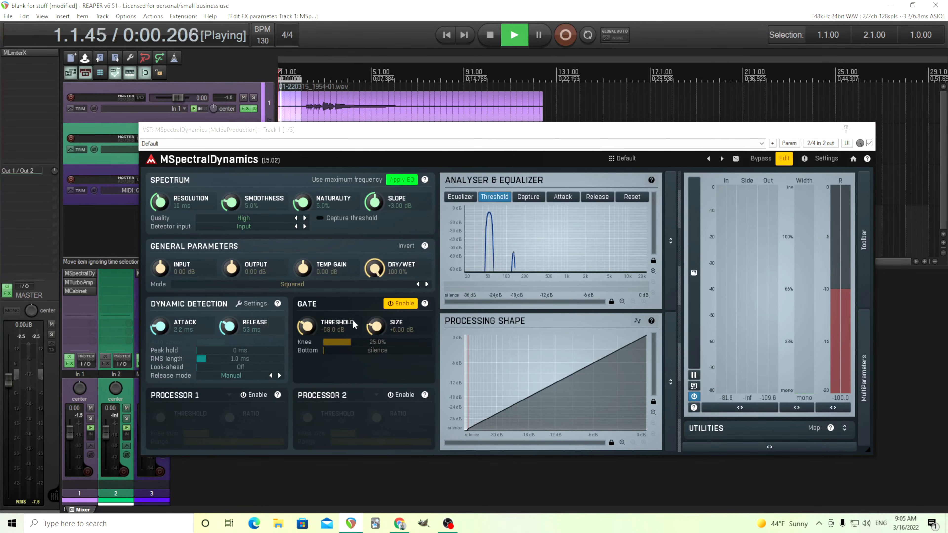
pyautogui.click(311, 330)
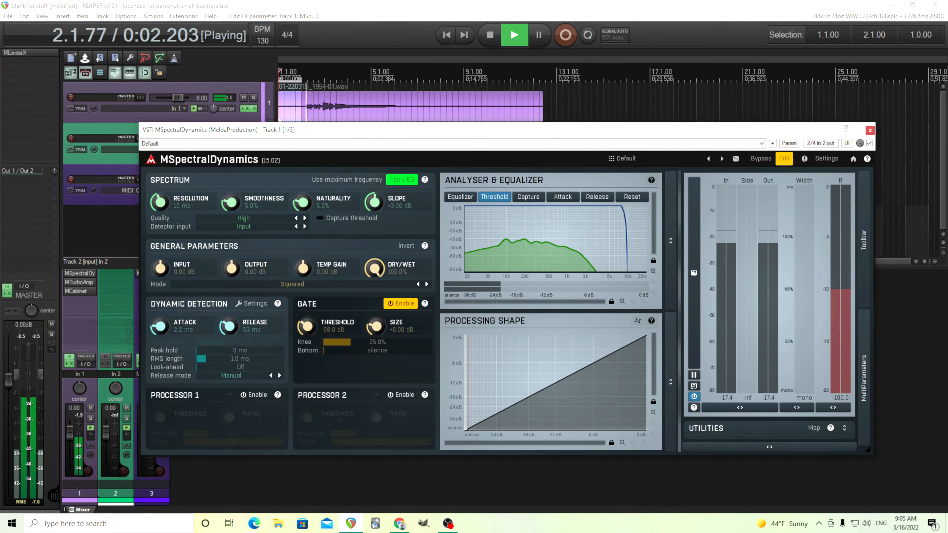
pyautogui.moveTo(312, 329); pyautogui.dragTo(311, 331)
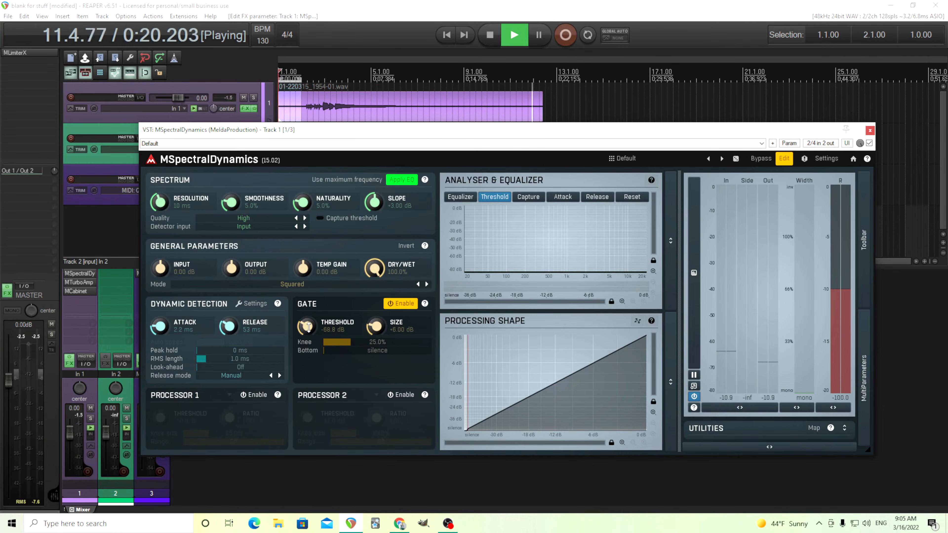
pyautogui.click(492, 37)
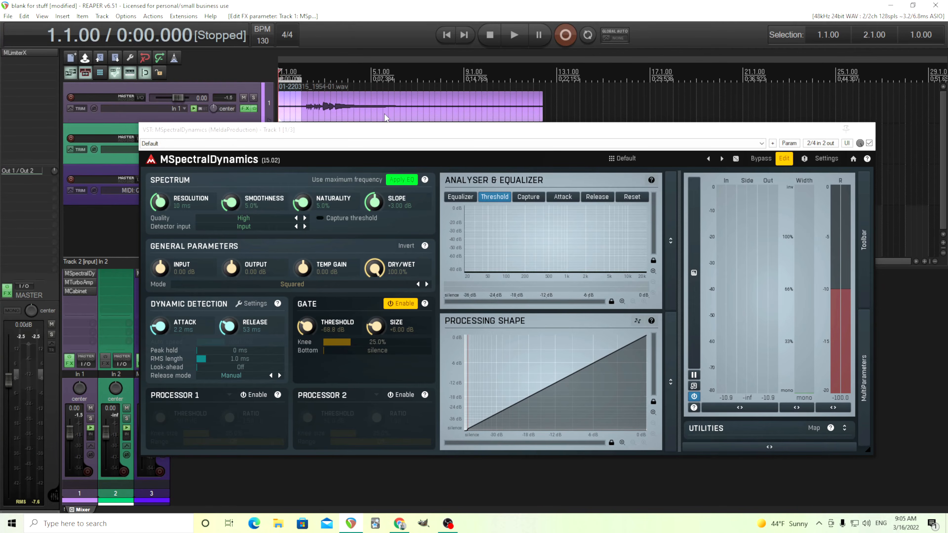
# - Turn on repeat and set the gate threshold to -75.1 dB while auditioning the looped noise-only first bar, and stop playback
pyautogui.click(583, 35)
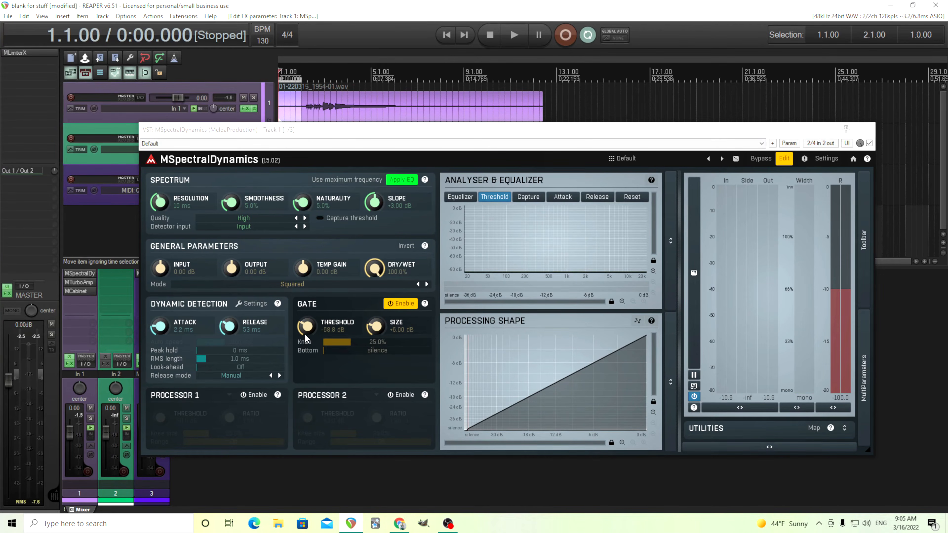
pyautogui.moveTo(305, 328); pyautogui.dragTo(305, 344)
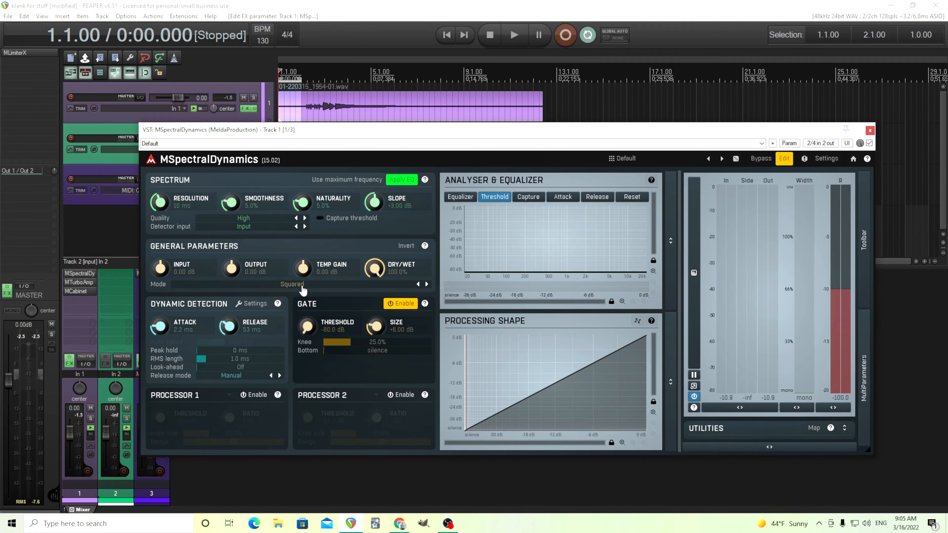
pyautogui.click(508, 35)
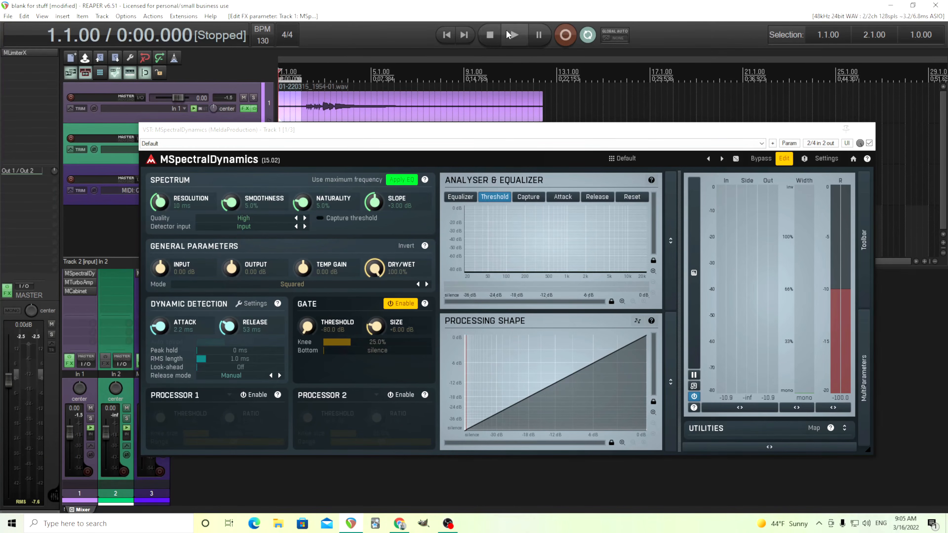
pyautogui.click(509, 35)
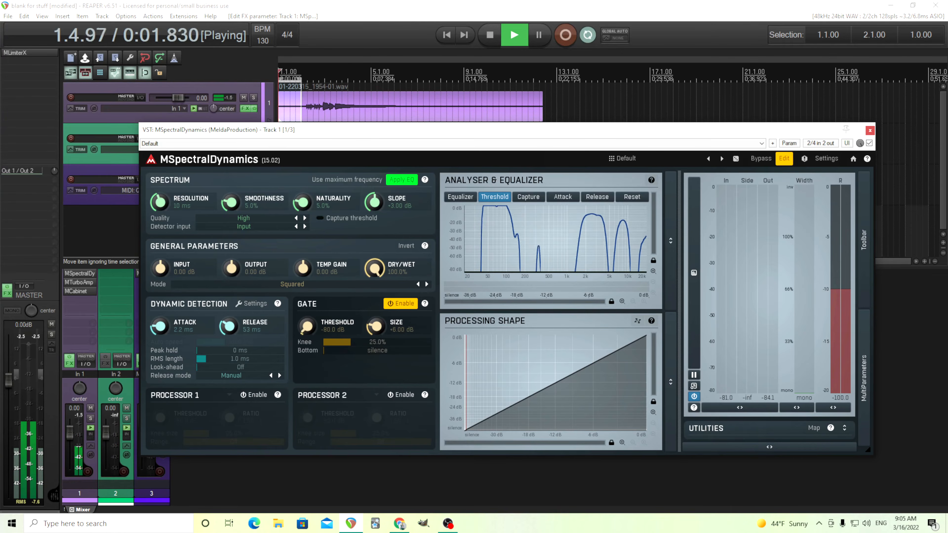
pyautogui.moveTo(307, 327); pyautogui.dragTo(307, 320)
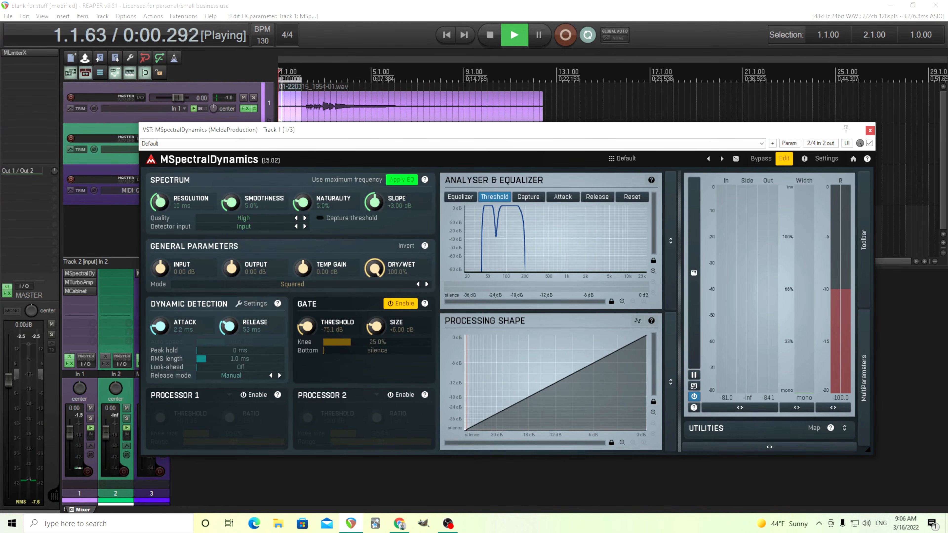
pyautogui.click(490, 35)
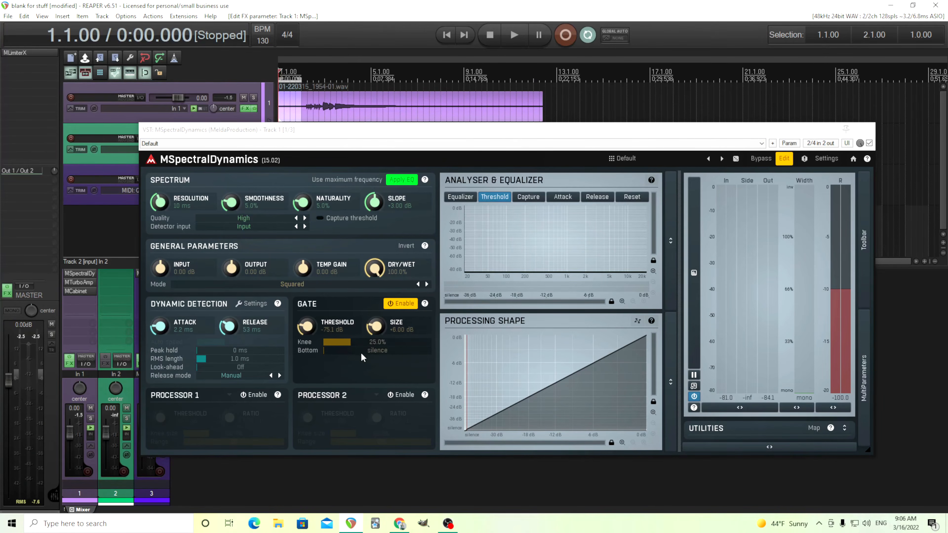
# - Set the gate's Bottom to about -99 dB while listening to the looped first bar, and stop playback
pyautogui.moveTo(362, 352)
pyautogui.mouseDown()
pyautogui.moveTo(431, 352)
pyautogui.moveTo(324, 352)
pyautogui.moveTo(393, 351)
pyautogui.moveTo(359, 351)
pyautogui.mouseUp()
pyautogui.press('space')
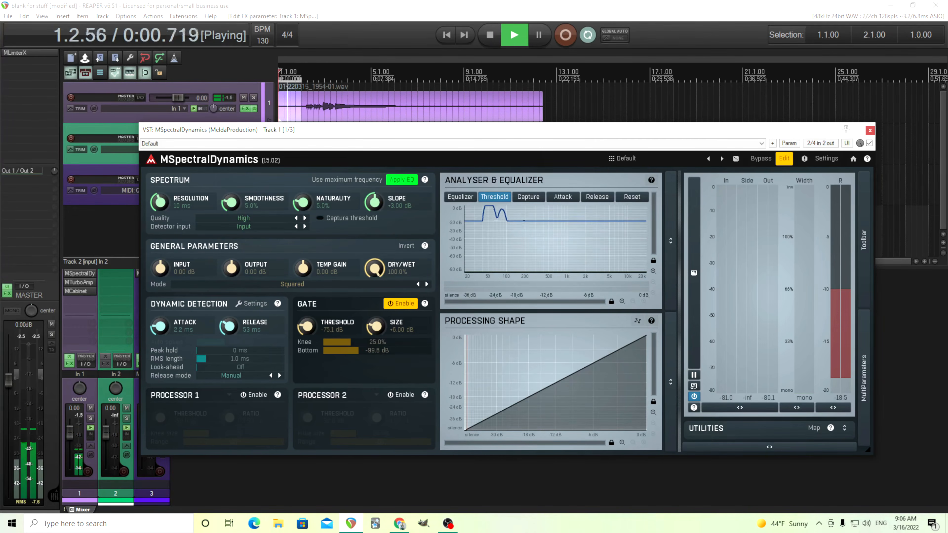
pyautogui.click(490, 43)
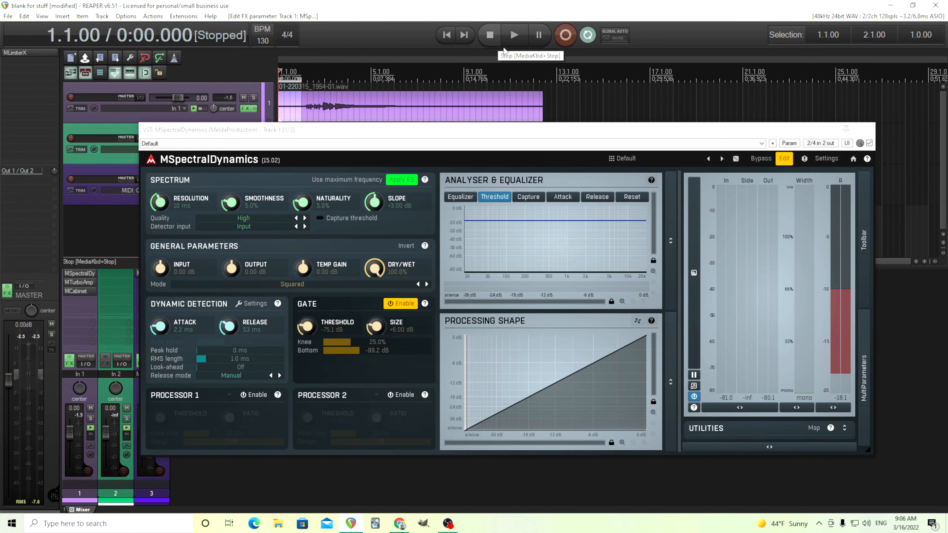
# - Enable Processor 1 instead of the Gate and recapture the noise threshold while looping the first bar
pyautogui.click(406, 304)
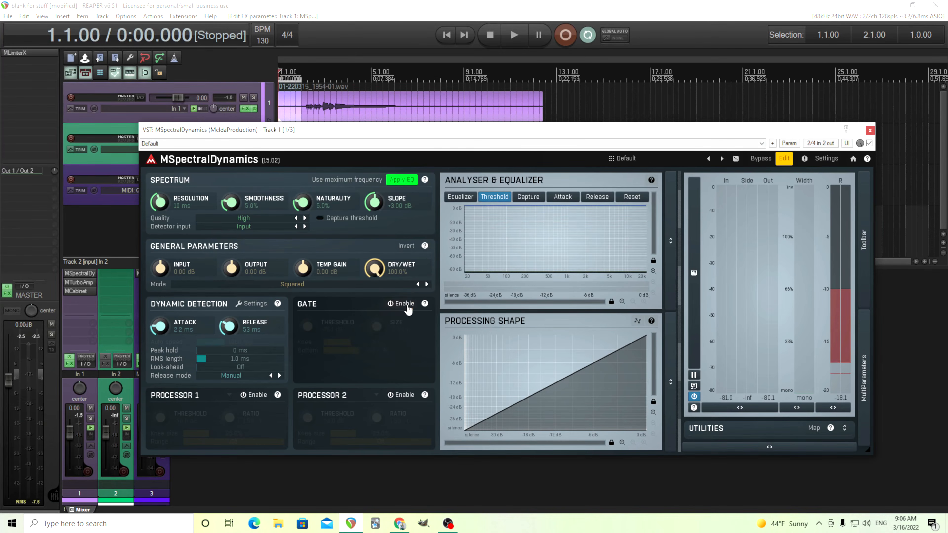
pyautogui.click(256, 395)
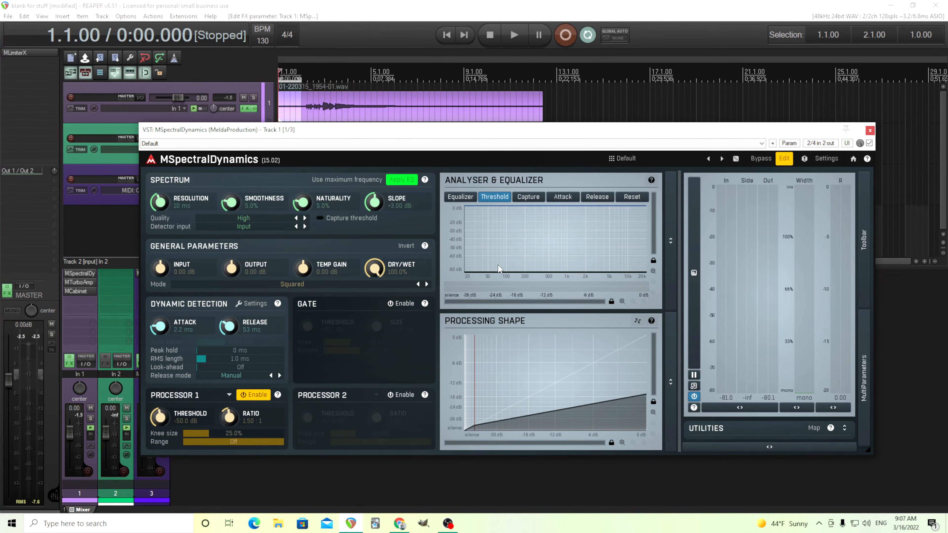
pyautogui.click(522, 36)
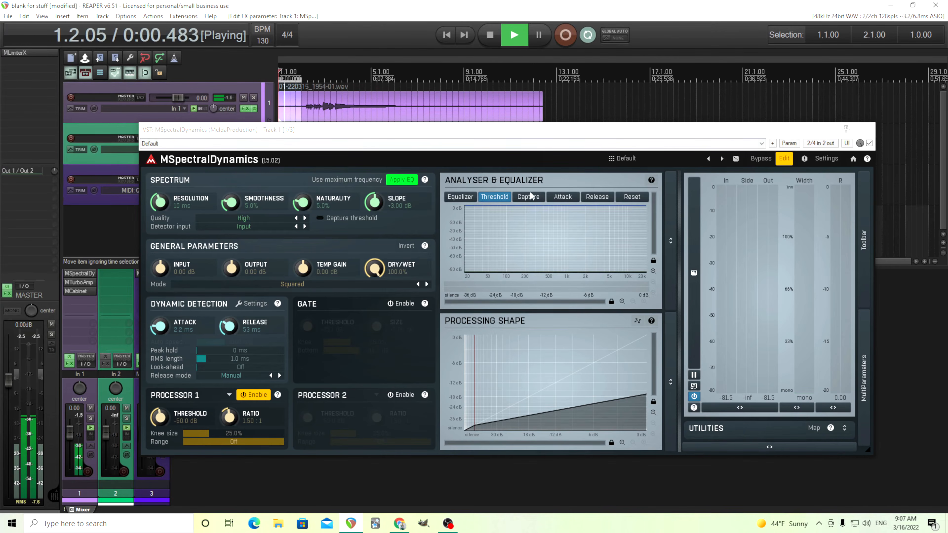
pyautogui.click(531, 198)
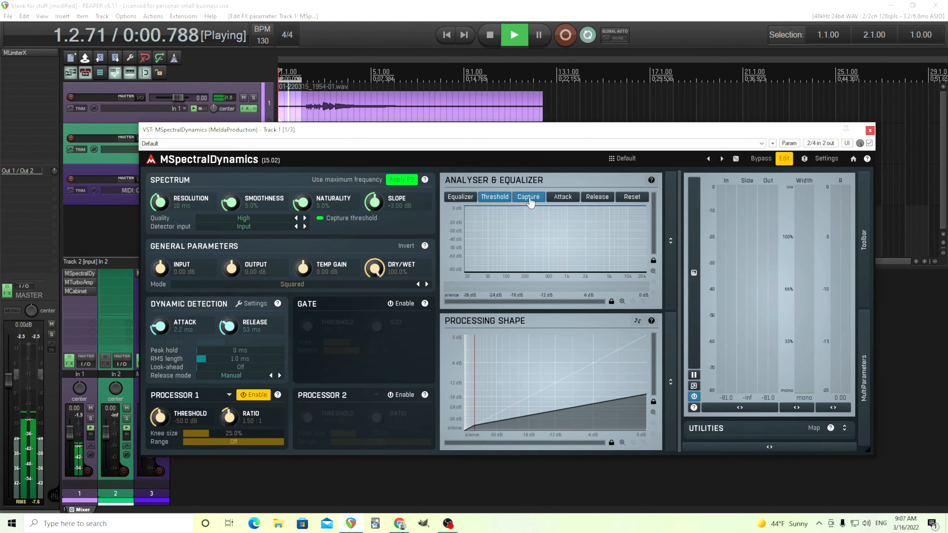
pyautogui.click(530, 201)
pyautogui.click(488, 37)
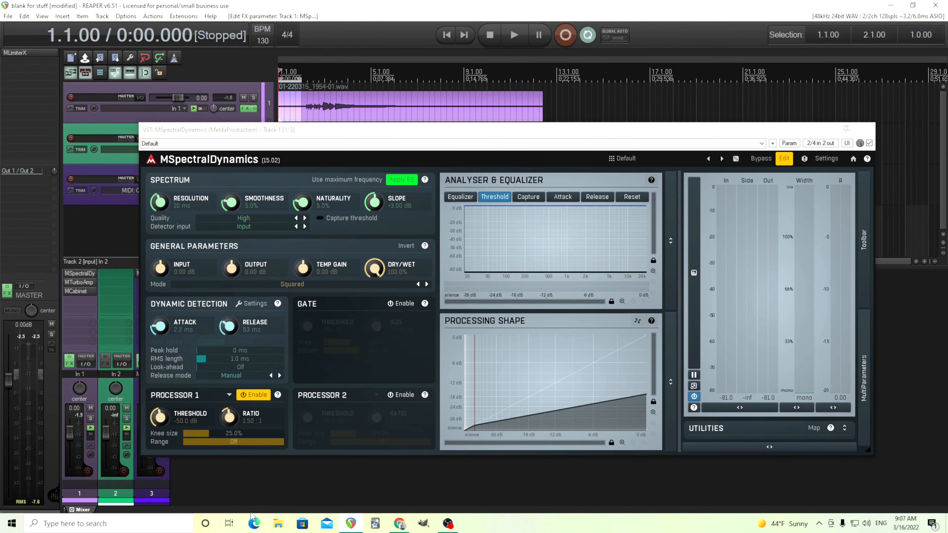
# - Switch Processor 1 to act below its threshold and set its ratio to 3.04:1 while looping the first bar
pyautogui.click(229, 396)
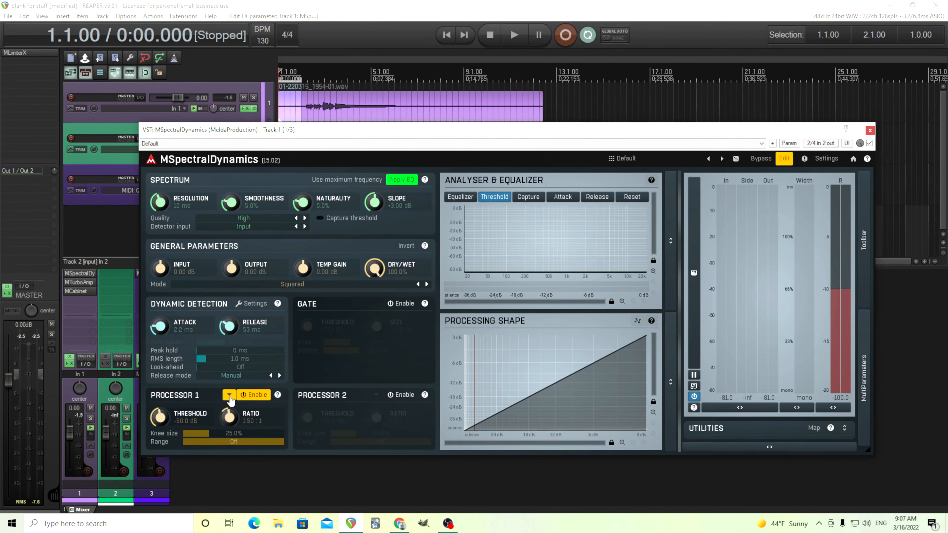
pyautogui.click(517, 34)
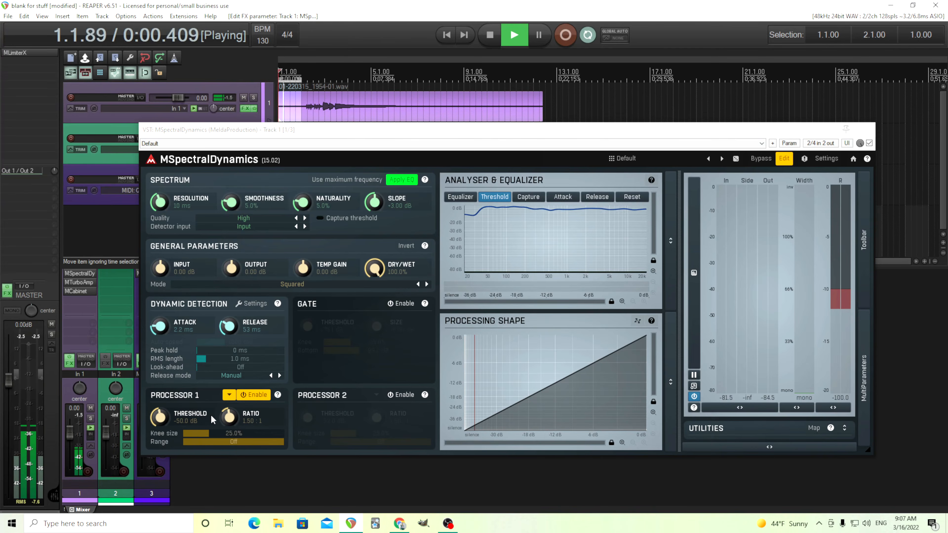
pyautogui.moveTo(229, 416); pyautogui.dragTo(229, 382)
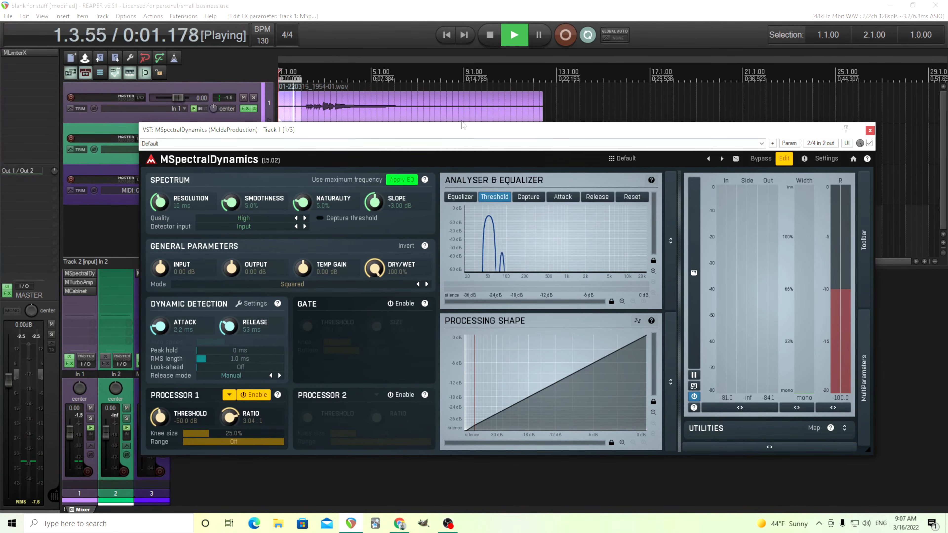
pyautogui.press('space')
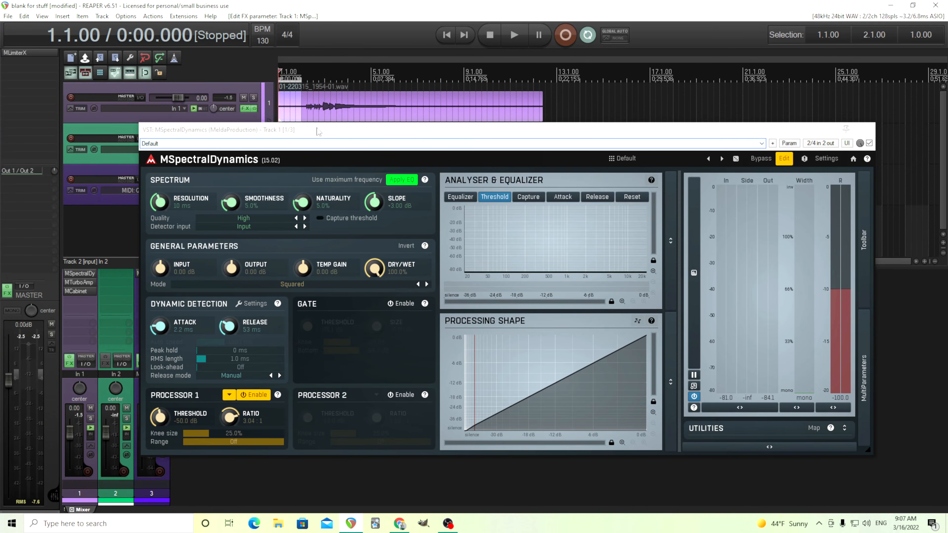
# - Turn off repeat and play back the recording to hear Processor 1's noise reduction
pyautogui.click(587, 38)
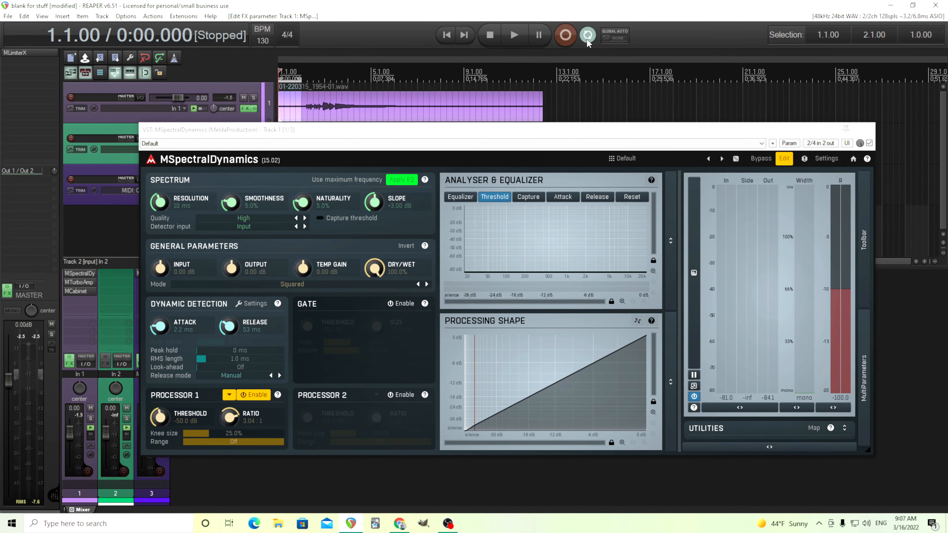
pyautogui.click(511, 36)
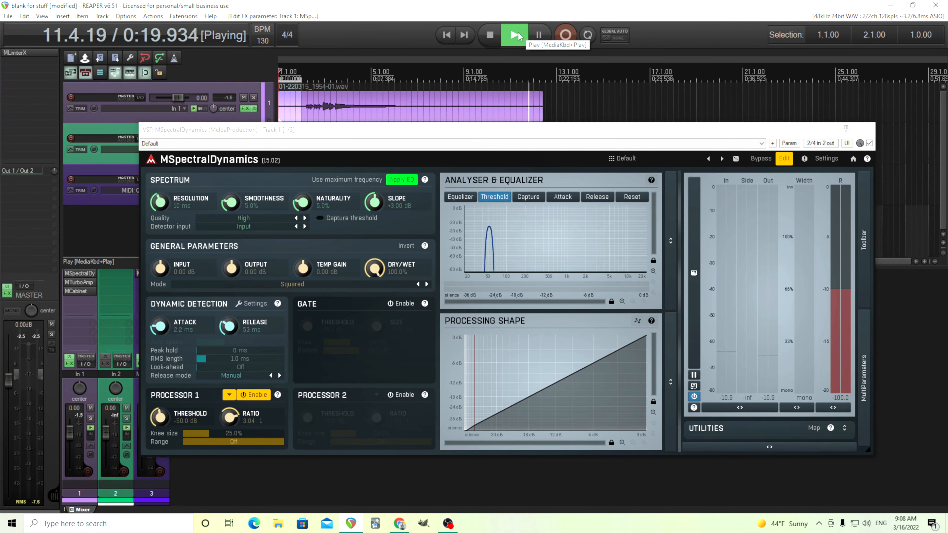
pyautogui.click(489, 34)
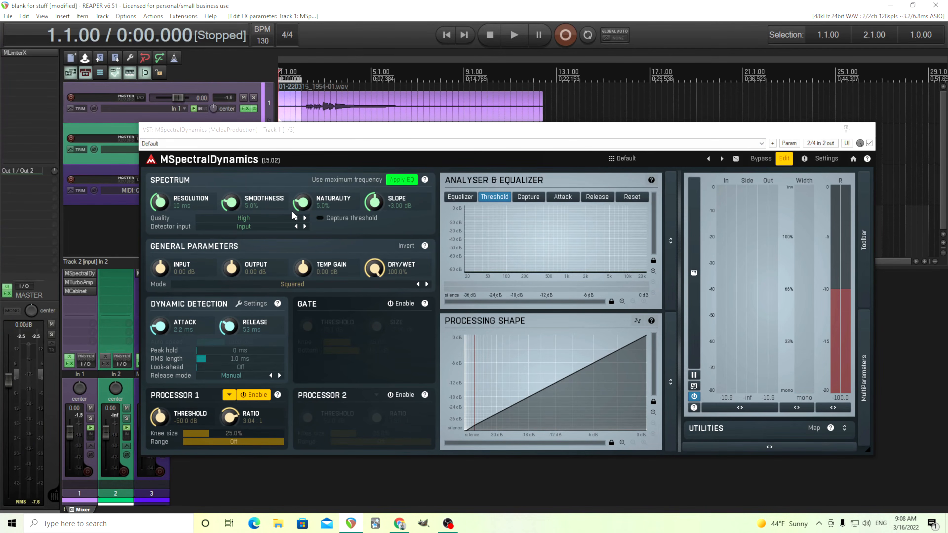
# - Keep Naturality at 5.0%, set Temp gain to -24 dB, and capture the noise threshold with the first bar looping again
pyautogui.moveTo(302, 204); pyautogui.dragTo(302, 203)
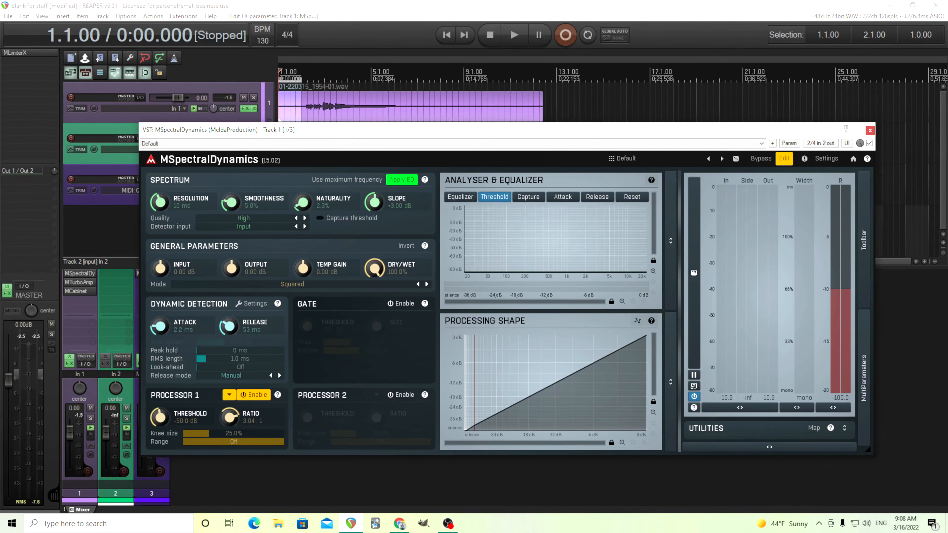
pyautogui.moveTo(303, 203); pyautogui.dragTo(302, 203)
pyautogui.moveTo(311, 273); pyautogui.dragTo(311, 209)
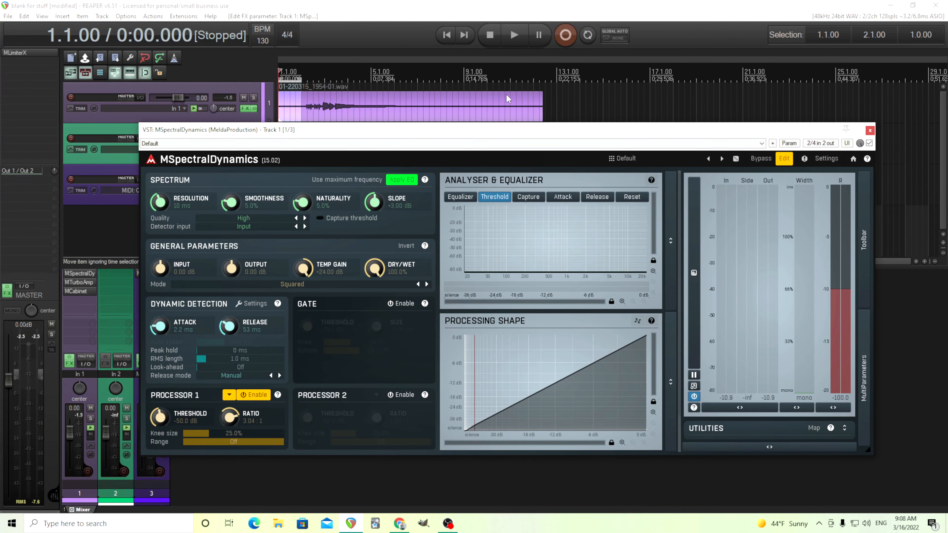
pyautogui.click(587, 35)
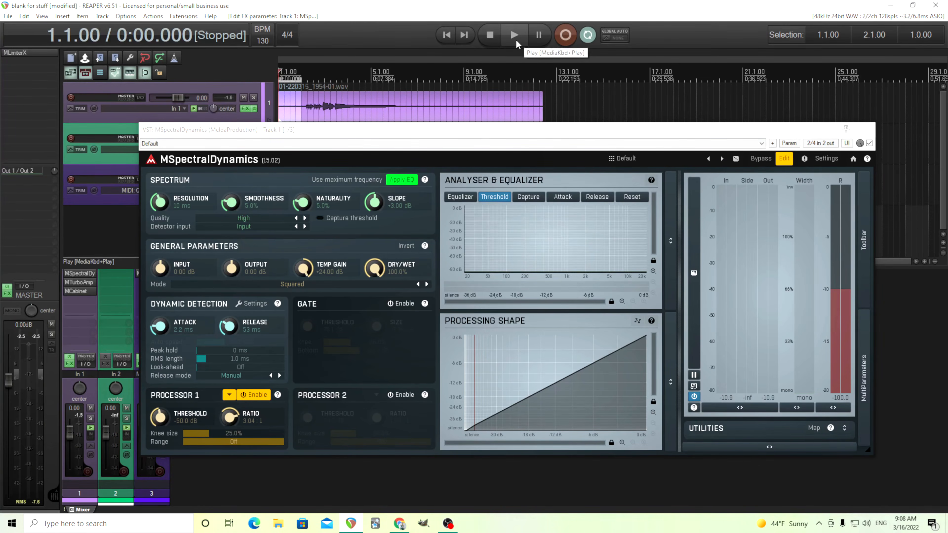
pyautogui.click(514, 35)
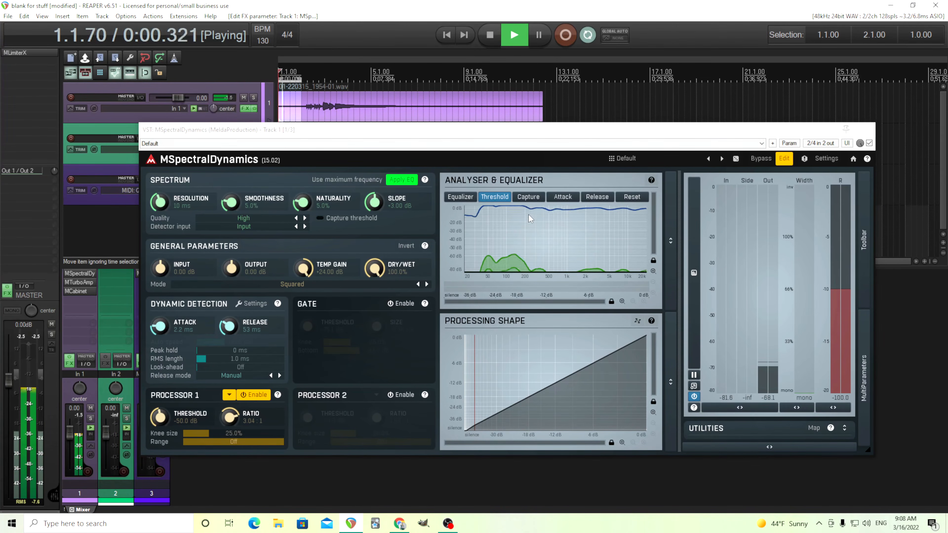
pyautogui.click(529, 200)
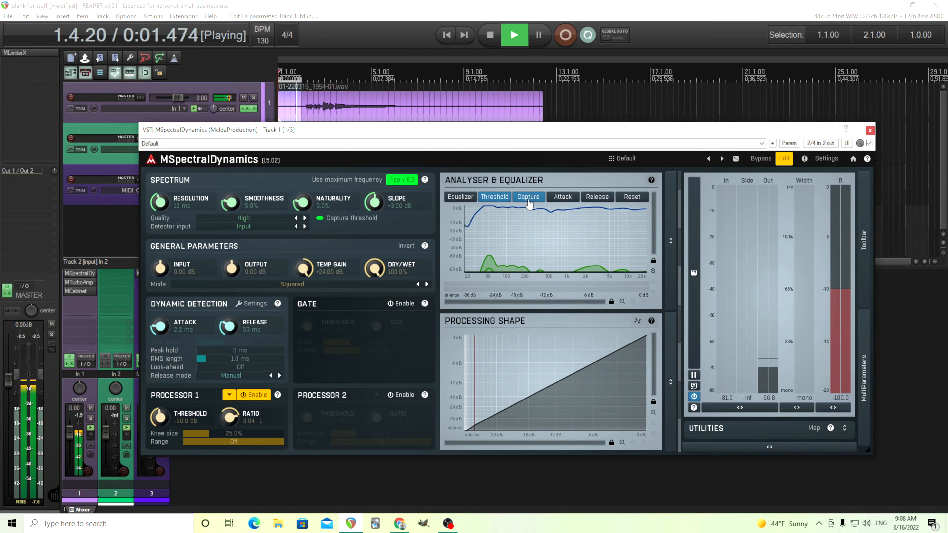
pyautogui.click(528, 197)
pyautogui.click(490, 35)
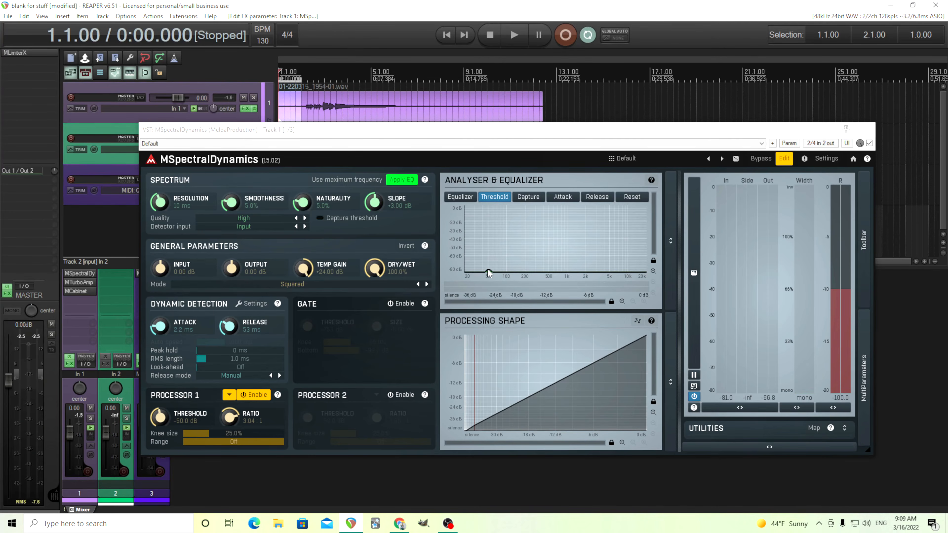
# - Reset Temp gain to 0 dB and capture the noise threshold again over the looped first bar
pyautogui.doubleClick(305, 269)
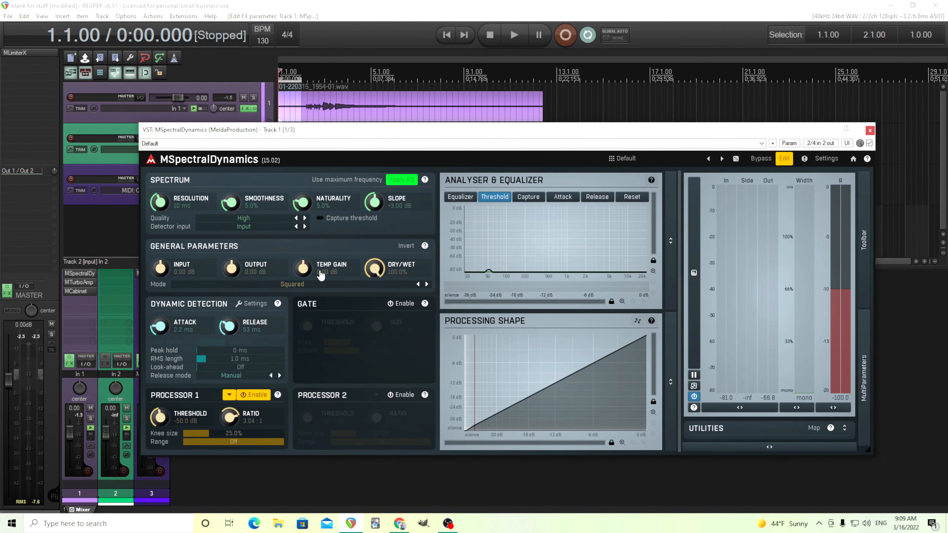
pyautogui.click(517, 40)
pyautogui.click(531, 203)
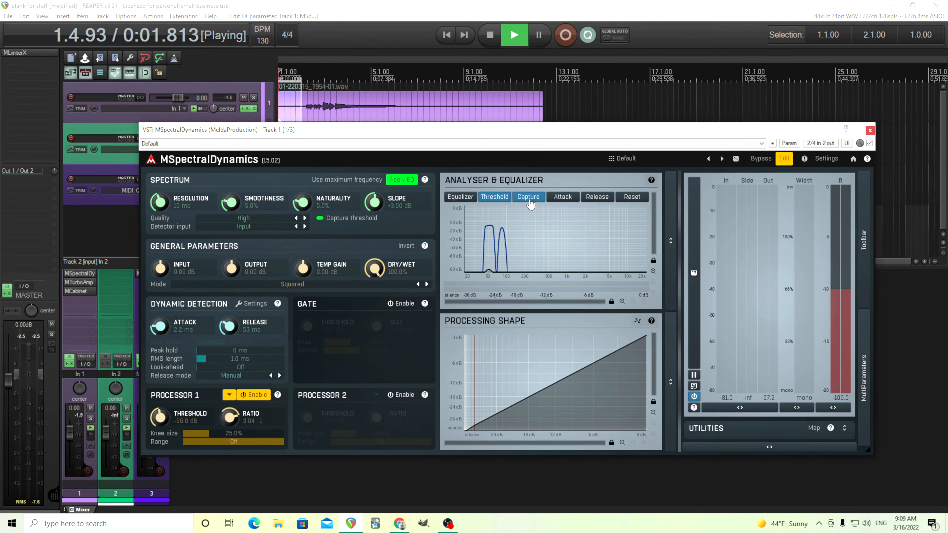
pyautogui.click(530, 203)
pyautogui.click(490, 34)
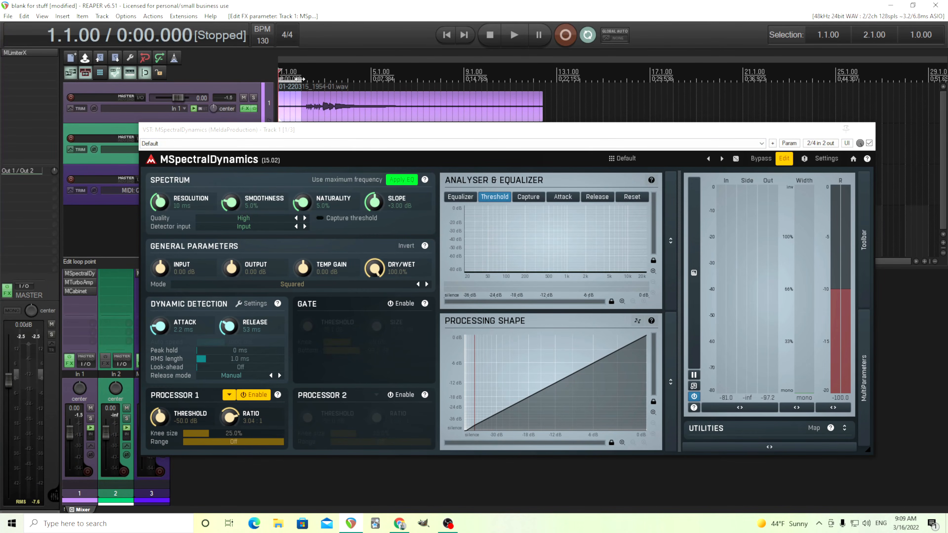
# - Move the loop selection to the guitar part from 2.1.00 to 5.2.00 and play it from its start with MSpectralDynamics bypassed
pyautogui.moveTo(302, 79); pyautogui.dragTo(377, 79)
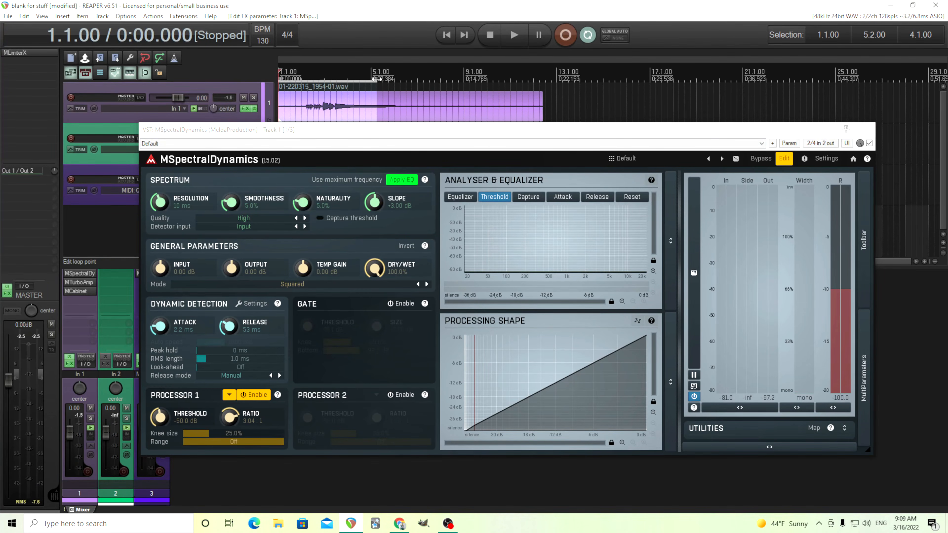
pyautogui.moveTo(279, 78); pyautogui.dragTo(303, 80)
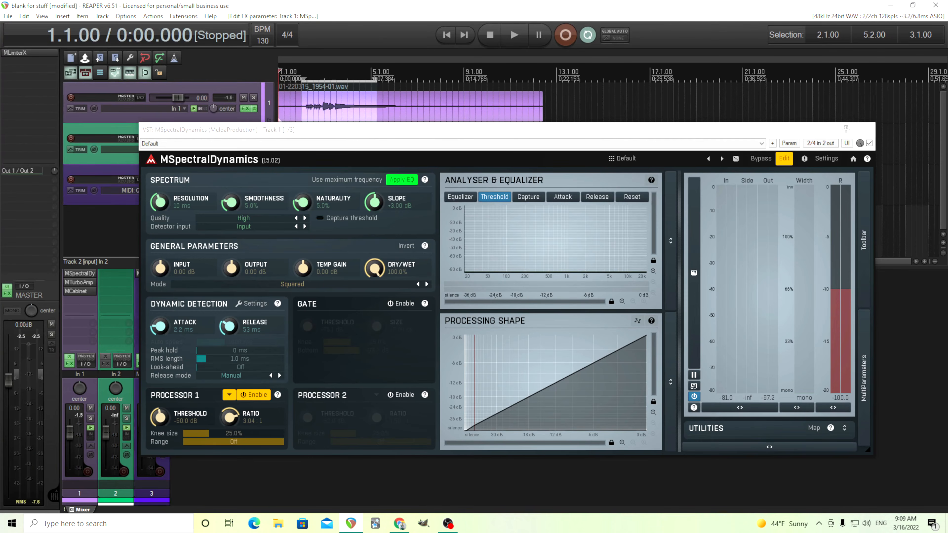
pyautogui.click(760, 159)
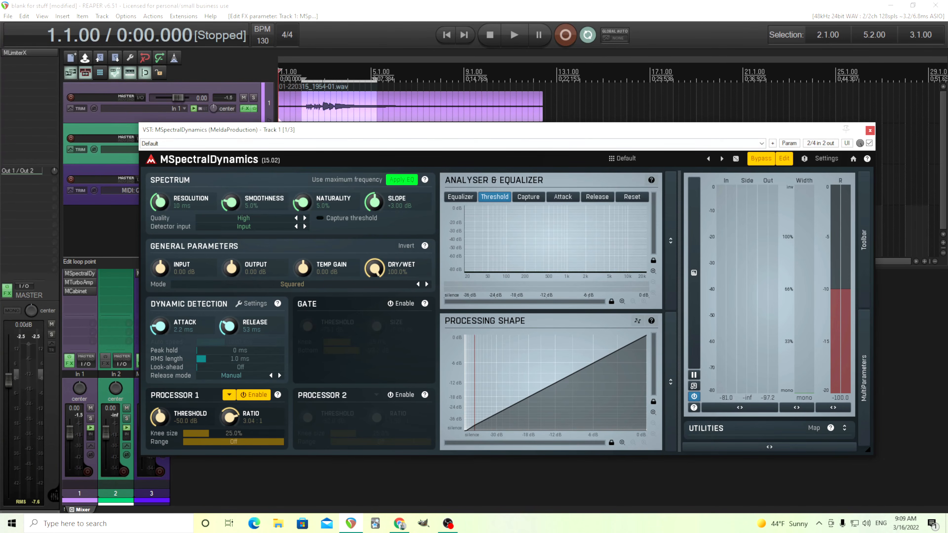
pyautogui.click(306, 72)
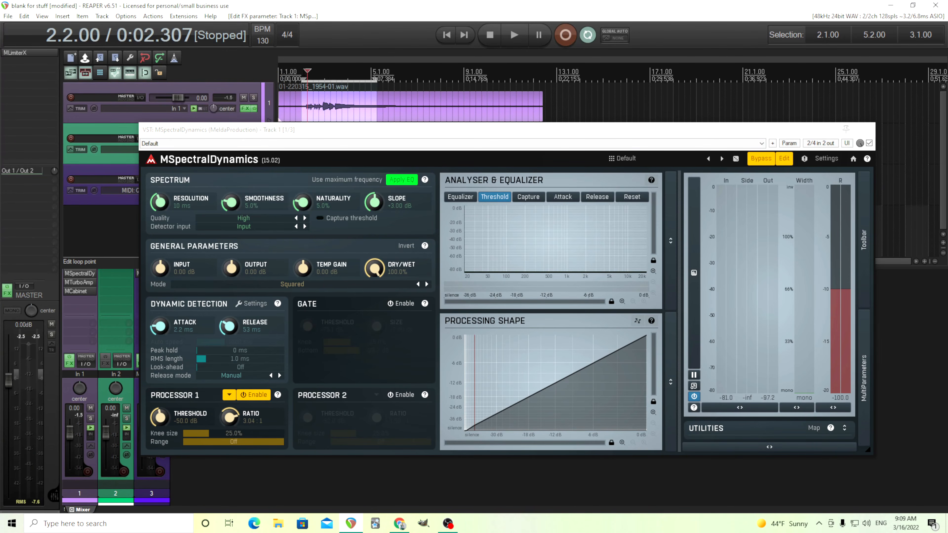
pyautogui.click(301, 70)
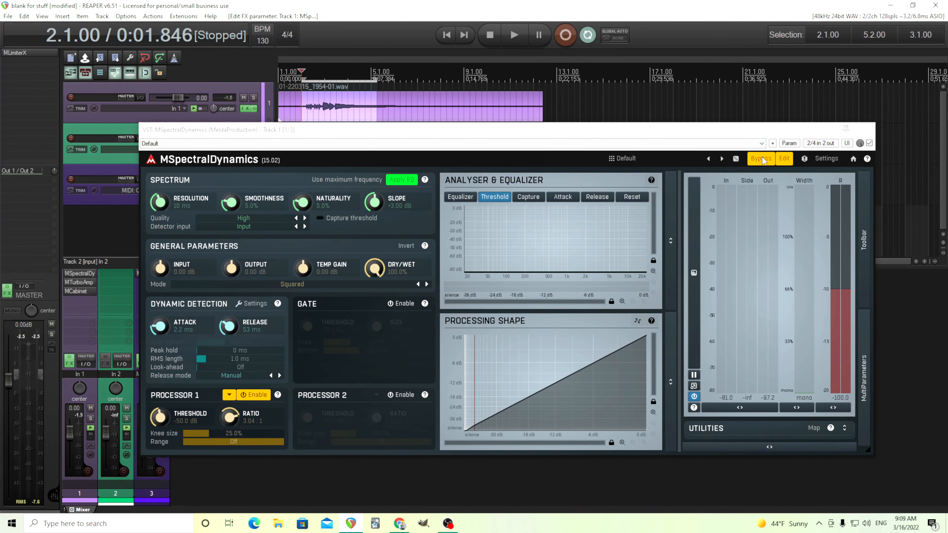
pyautogui.click(512, 41)
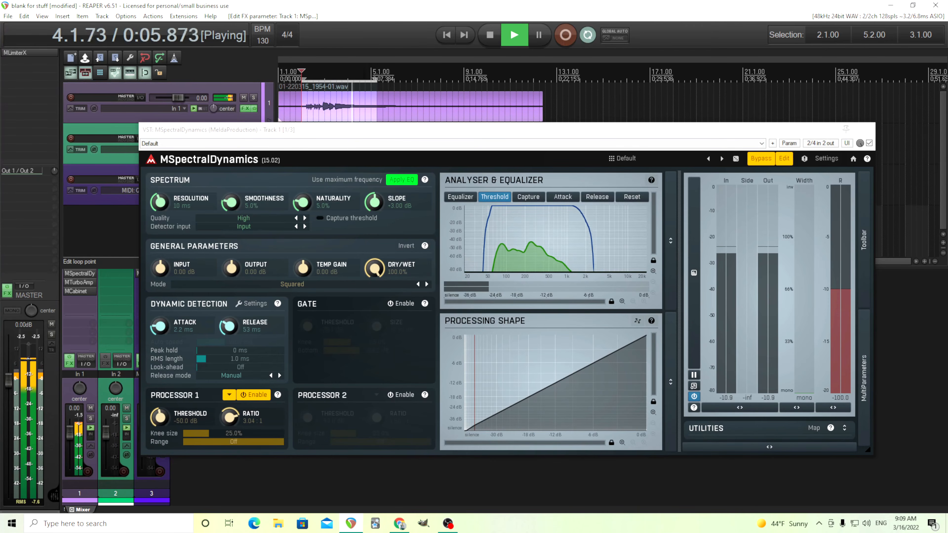
# - Shorten the loop to end at 5.1.00, toggle MSpectralDynamics' bypass repeatedly to compare the guitar sound, and stop playback with the effect active
pyautogui.moveTo(374, 78); pyautogui.dragTo(371, 78)
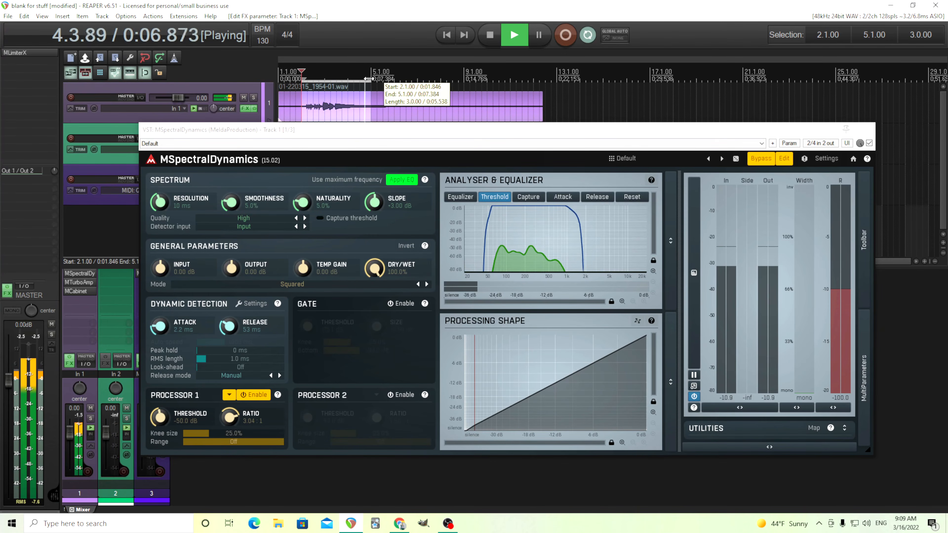
pyautogui.click(759, 160)
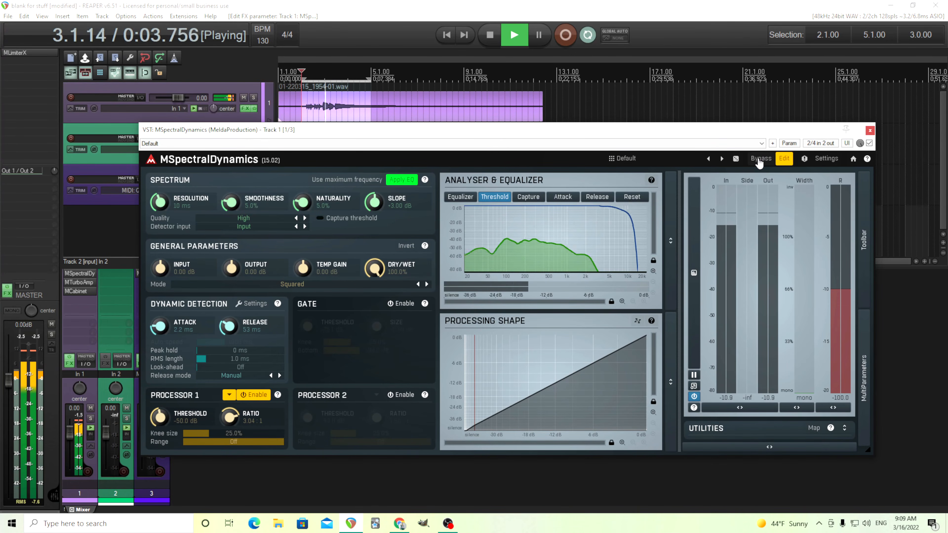
pyautogui.click(759, 160)
pyautogui.click(760, 160)
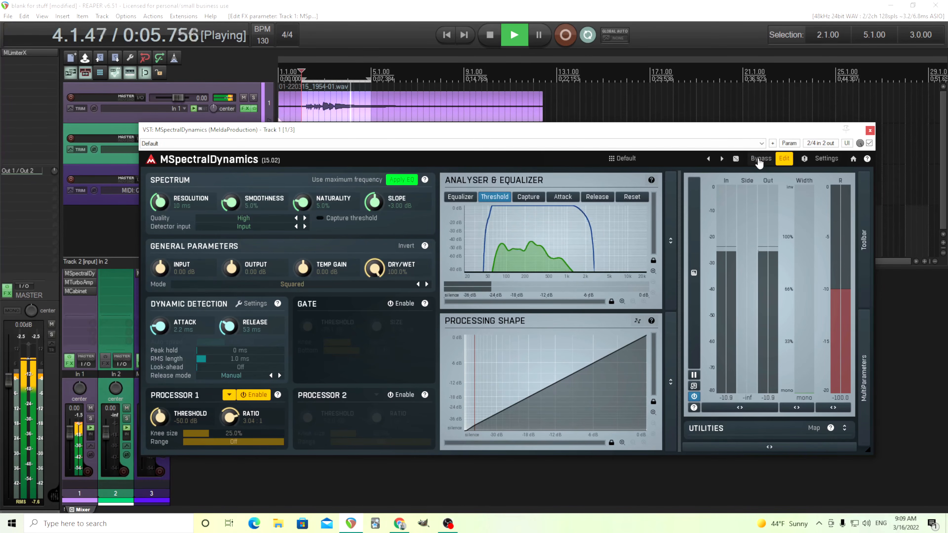
pyautogui.click(760, 160)
pyautogui.click(760, 160)
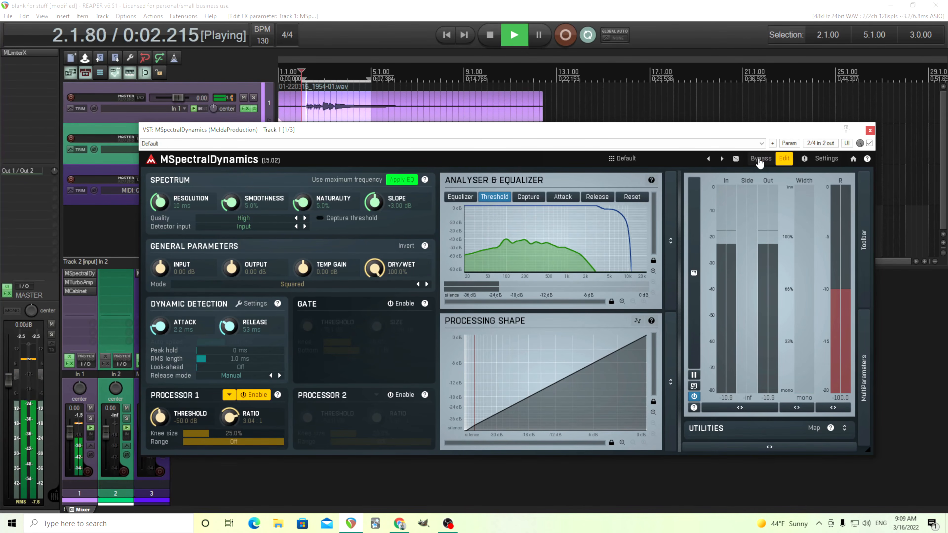
pyautogui.click(761, 160)
pyautogui.click(761, 160)
pyautogui.click(760, 161)
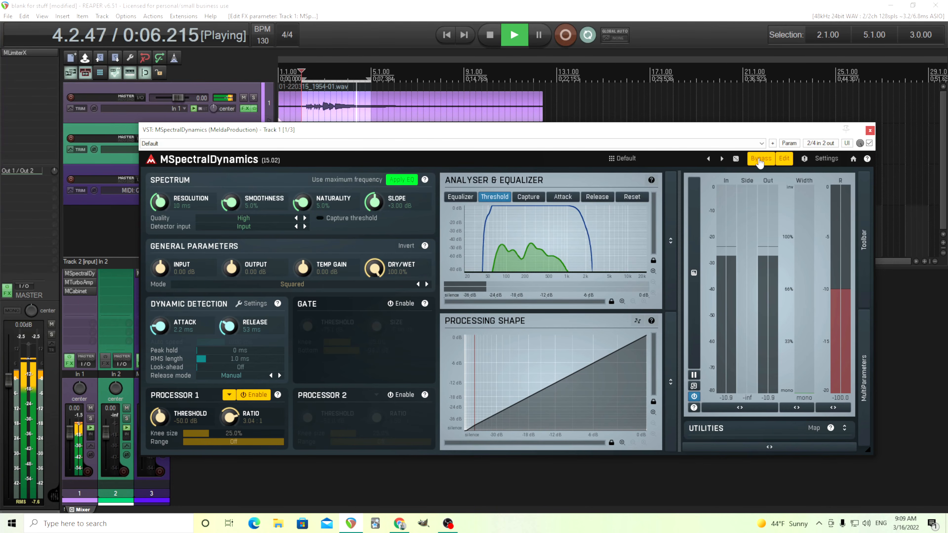
pyautogui.click(760, 160)
pyautogui.click(761, 160)
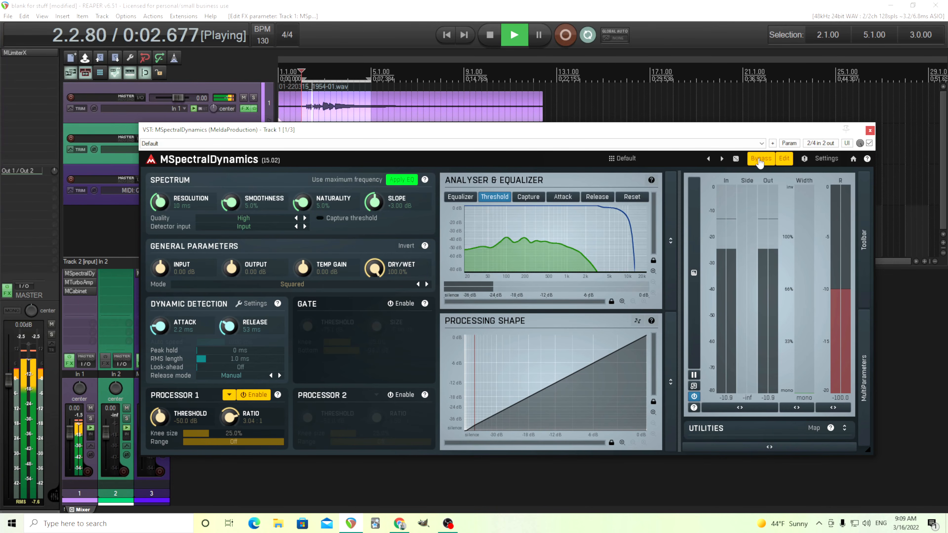
pyautogui.click(761, 161)
pyautogui.press('space')
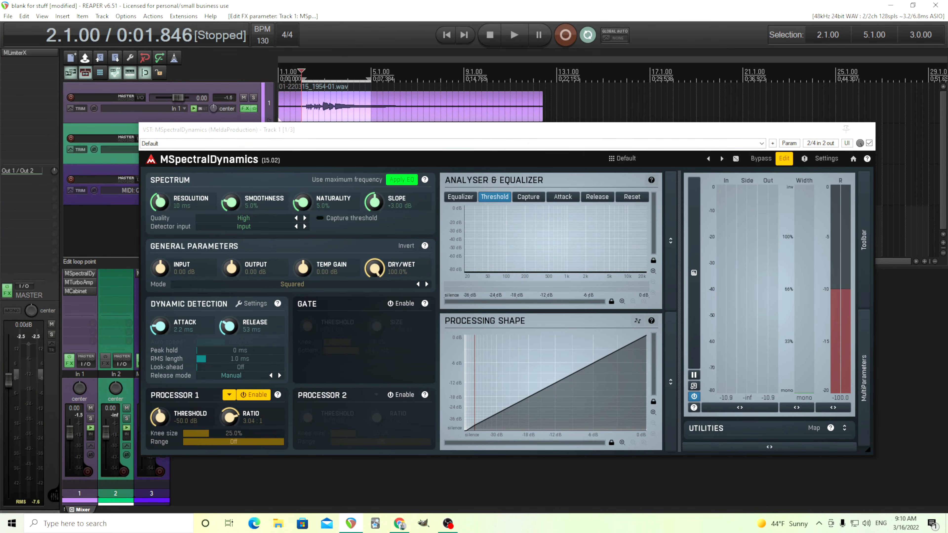
# - Extend the loop selection back to 1.1.00, play the processed recording from the project start, and stop playback
pyautogui.moveTo(301, 78); pyautogui.dragTo(279, 78)
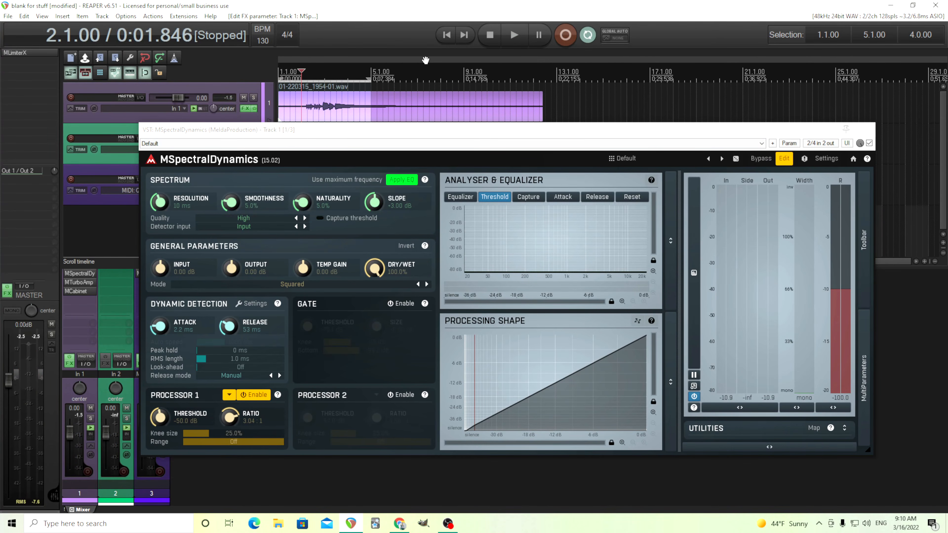
pyautogui.click(450, 40)
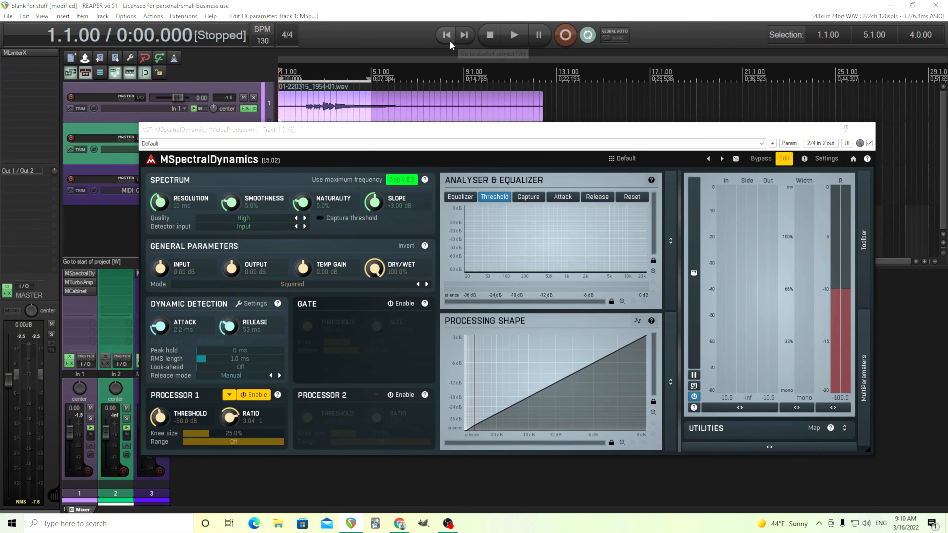
pyautogui.click(515, 38)
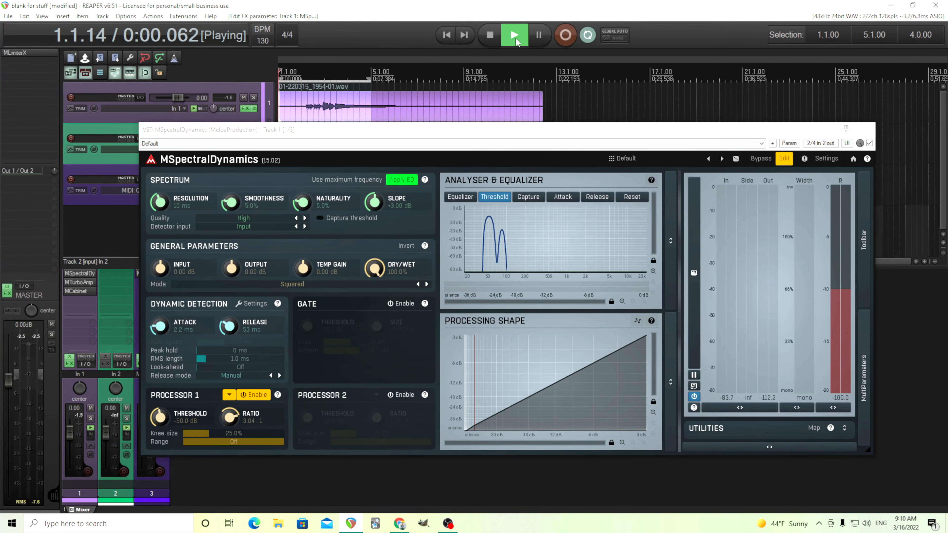
pyautogui.click(489, 36)
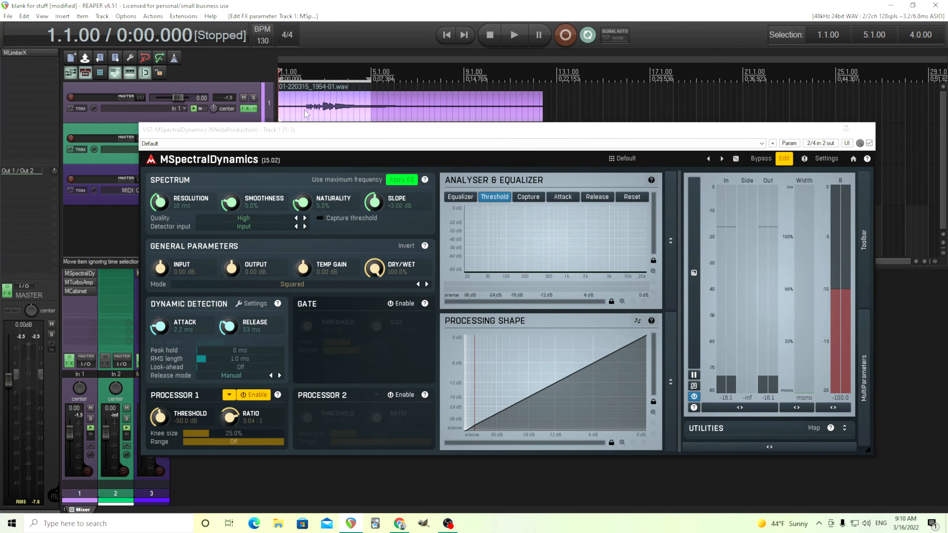